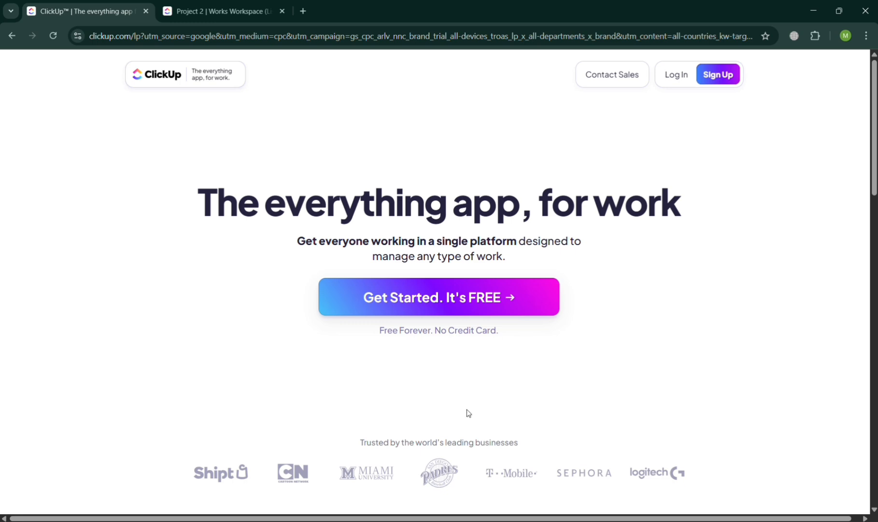
Look through the ClickUp landing page, examining the feature cards on AI, views, customization, integrations, and search
scroll(467, 412, "down", 8)
scroll(467, 409, "down", 10)
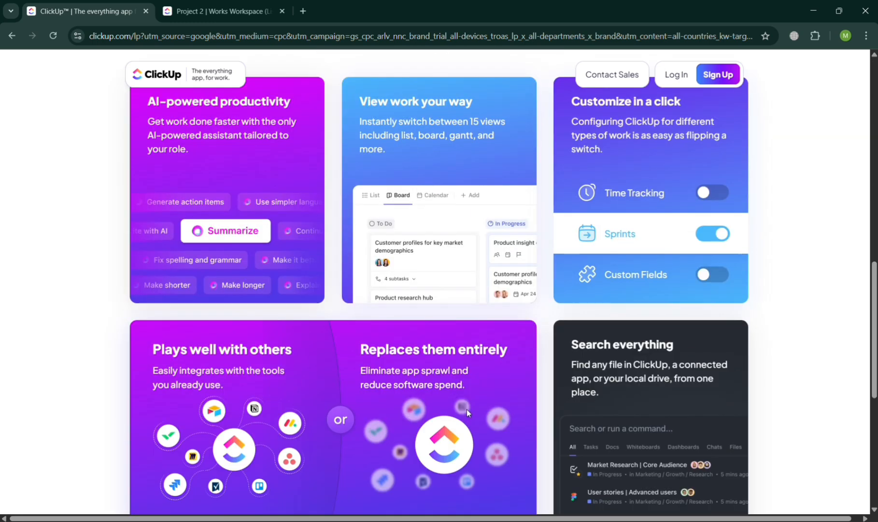
scroll(467, 409, "up", 5)
scroll(466, 409, "up", 10)
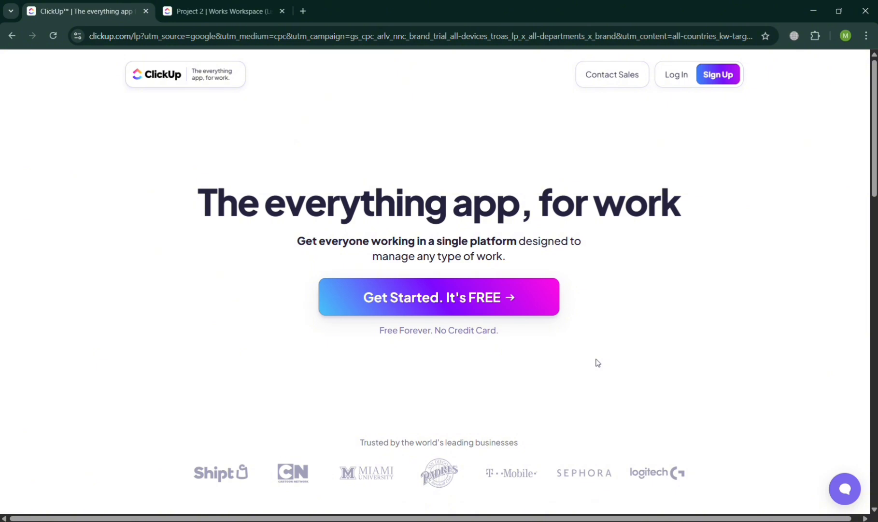
scroll(597, 363, "down", 15)
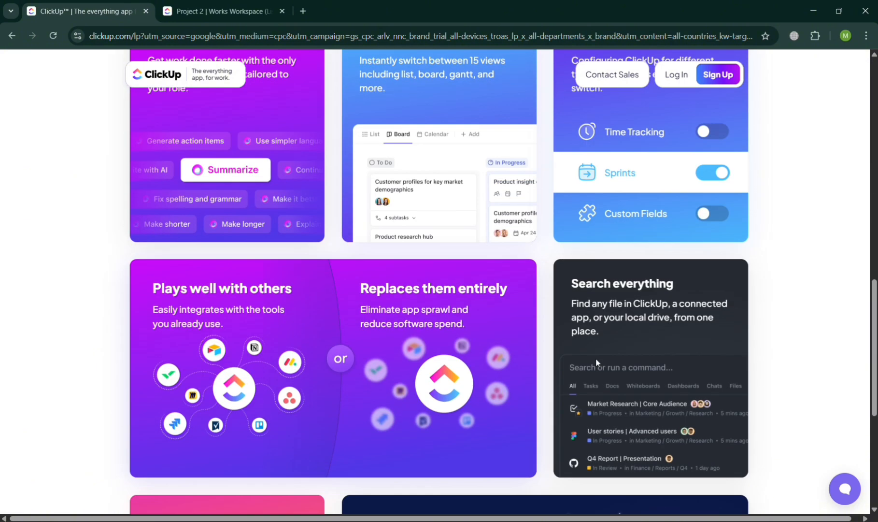
scroll(595, 363, "up", 4)
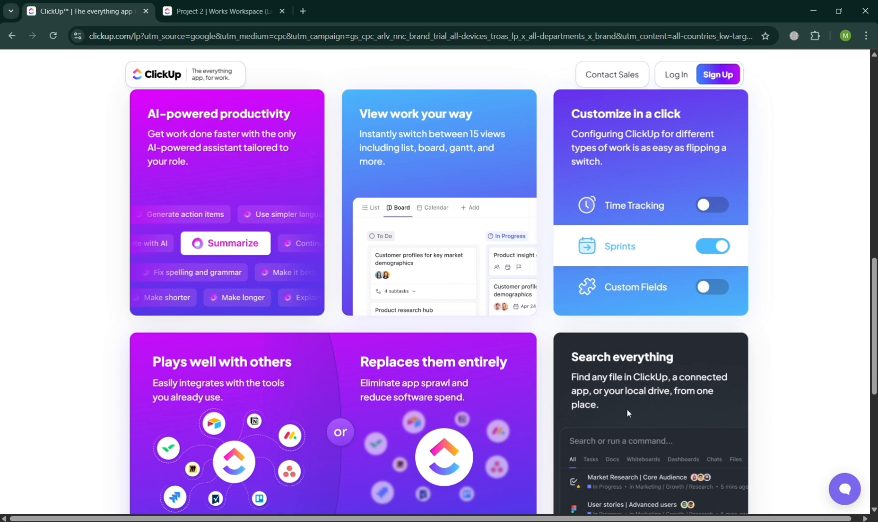
scroll(552, 426, "down", 6)
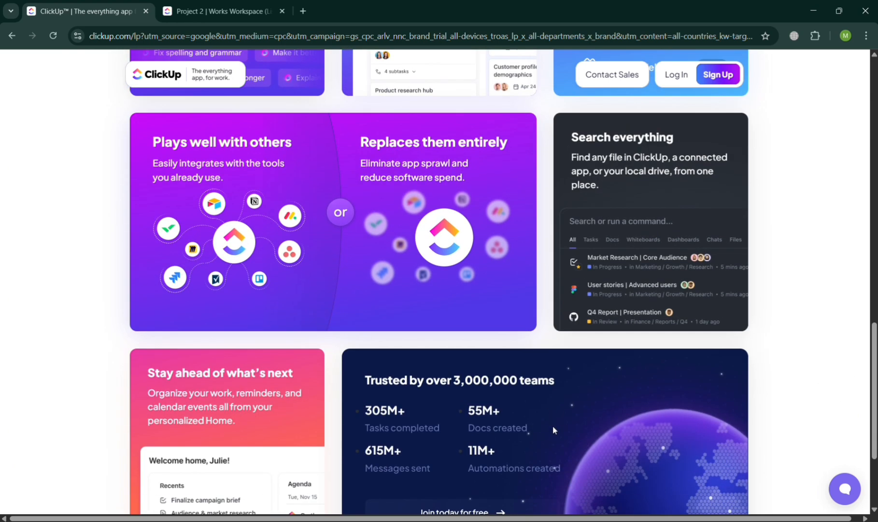
scroll(557, 431, "down", 2)
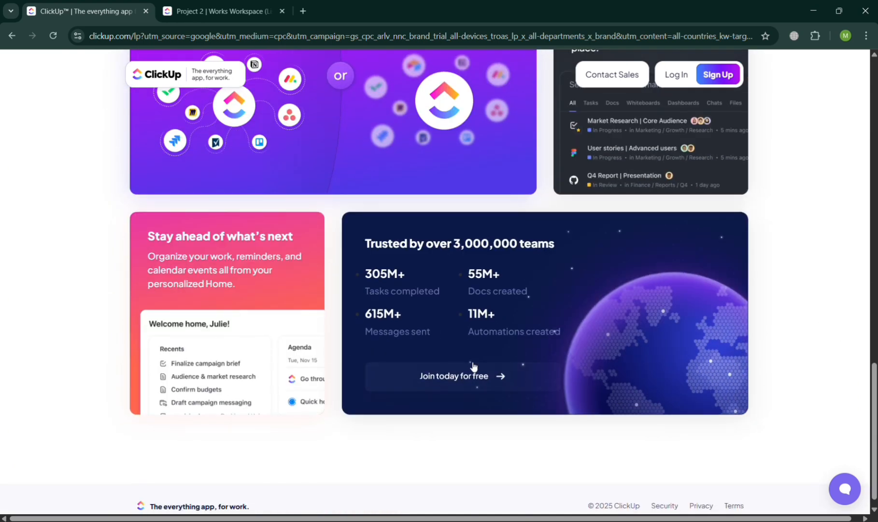
scroll(472, 365, "up", 9)
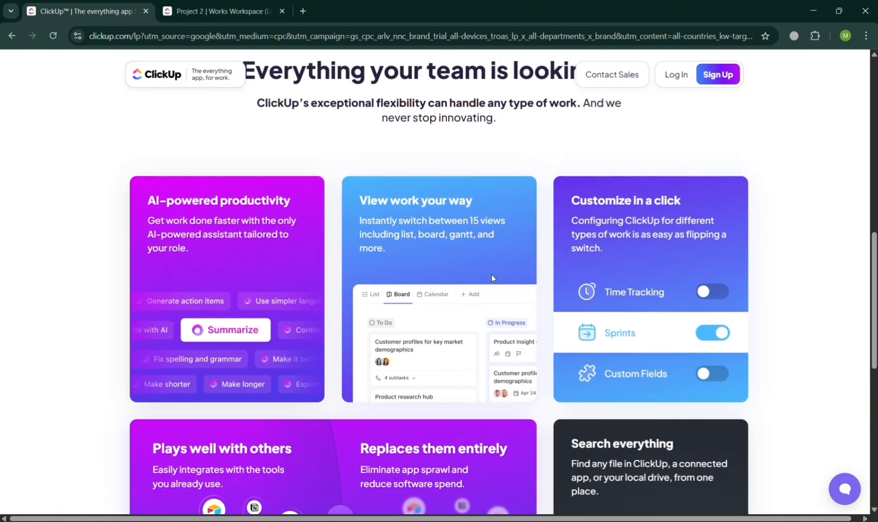
scroll(663, 503, "up", 10)
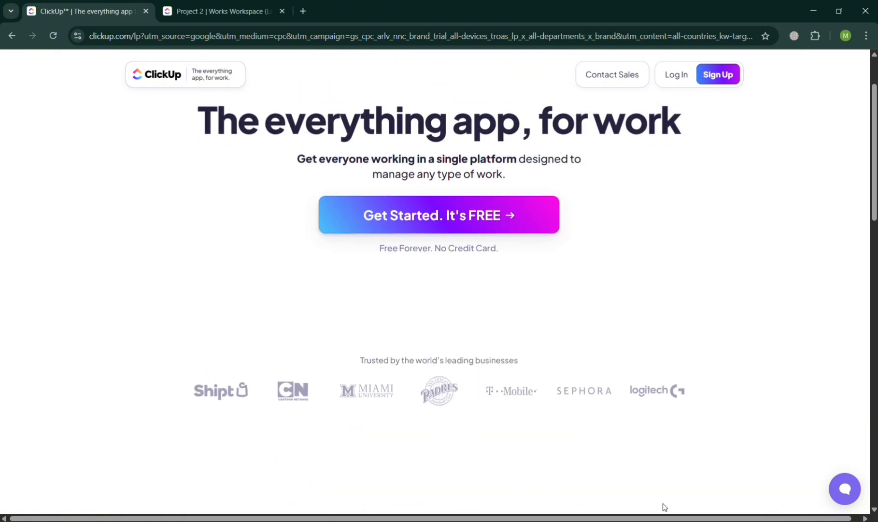
scroll(664, 506, "up", 2)
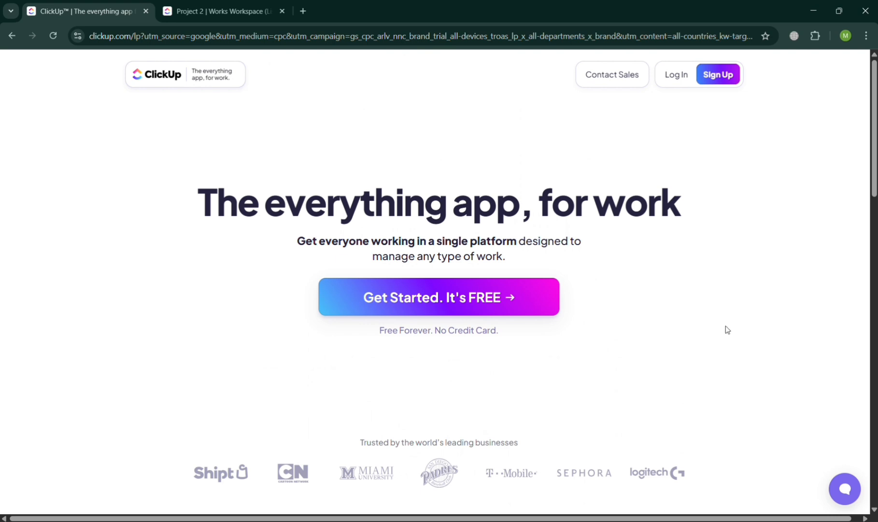
scroll(535, 323, "down", 10)
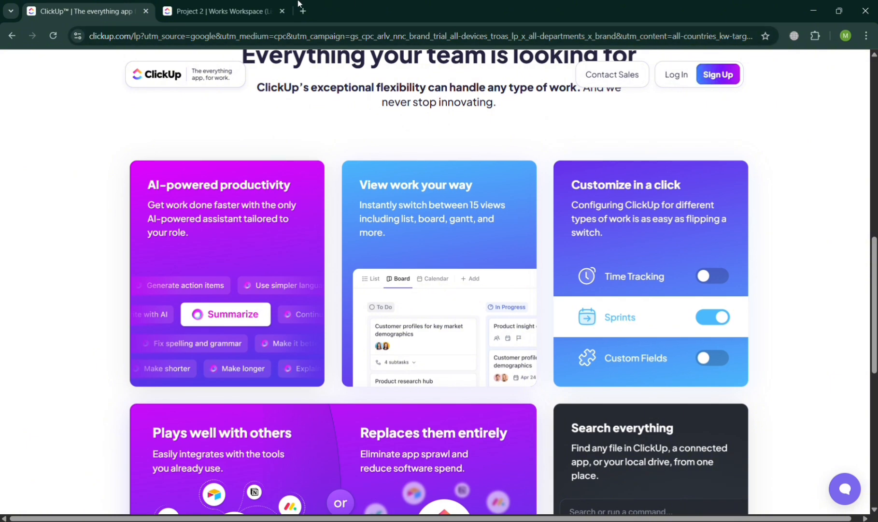
Switch to the browser tab with the Project 2 list and look over the options for Works Workspace
left_click(244, 4)
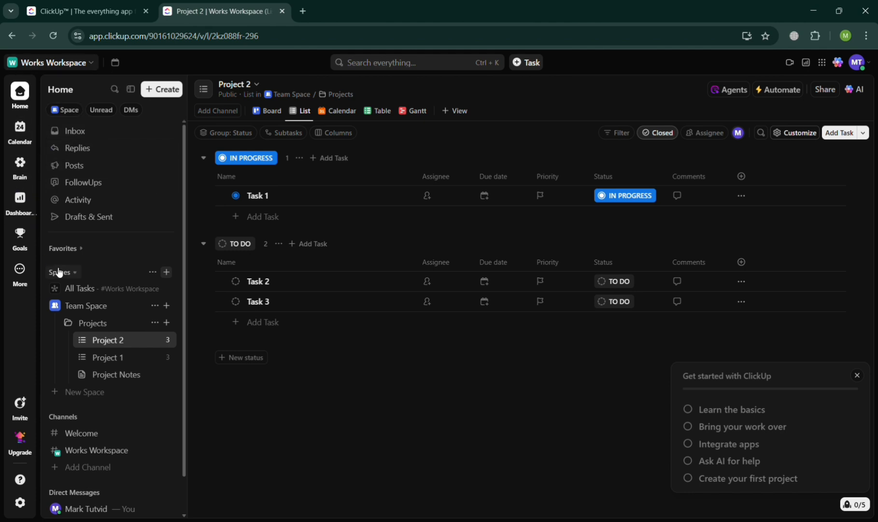
left_click(85, 69)
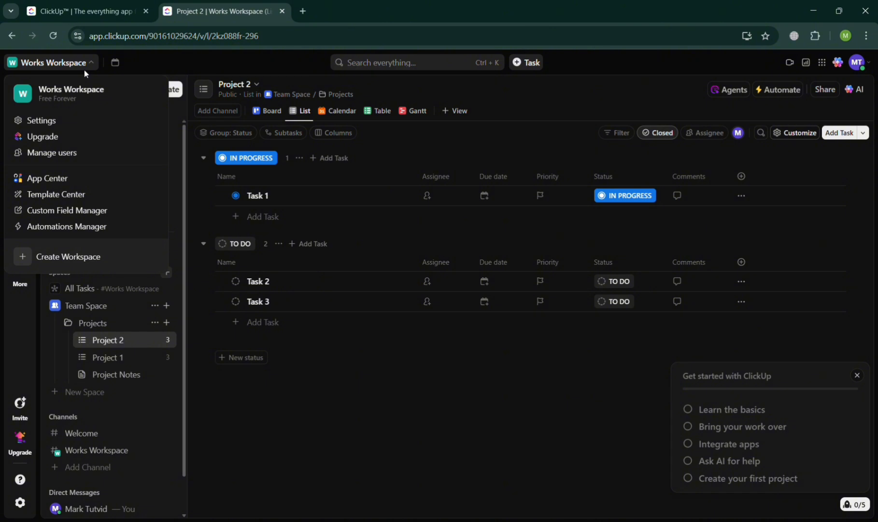
left_click(313, 407)
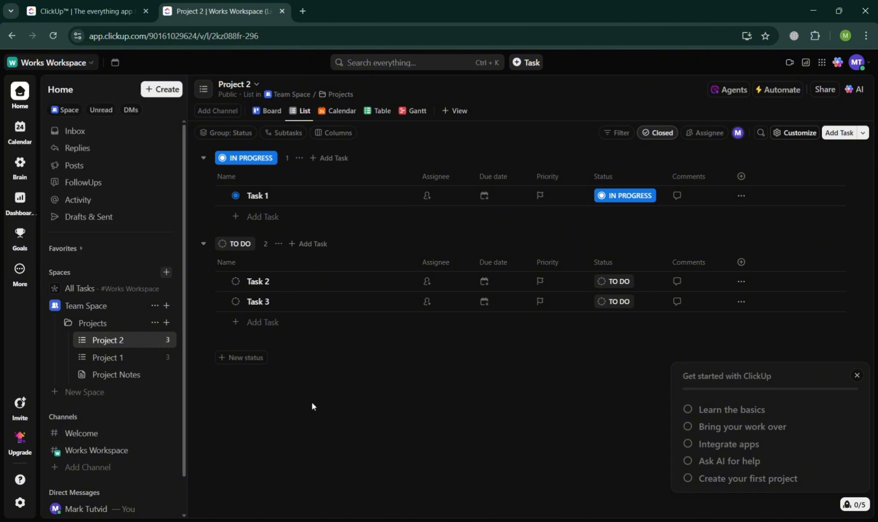
left_click(167, 272)
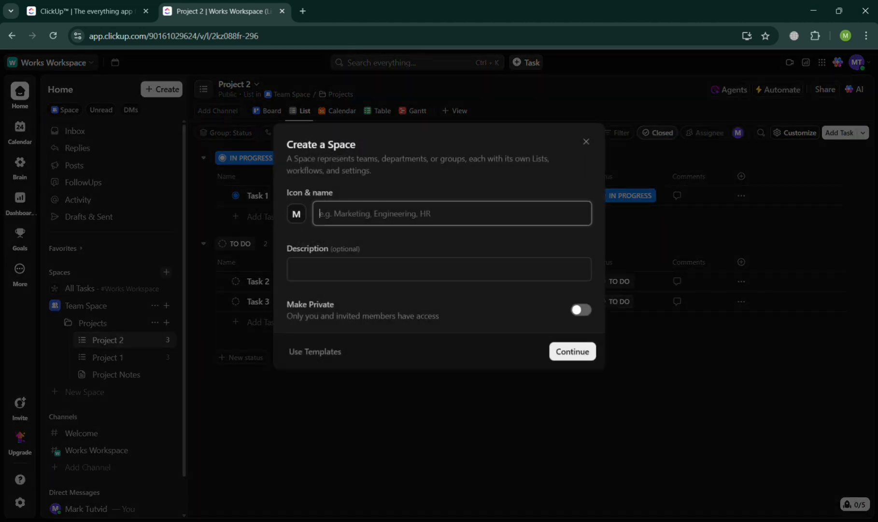
left_click(585, 142)
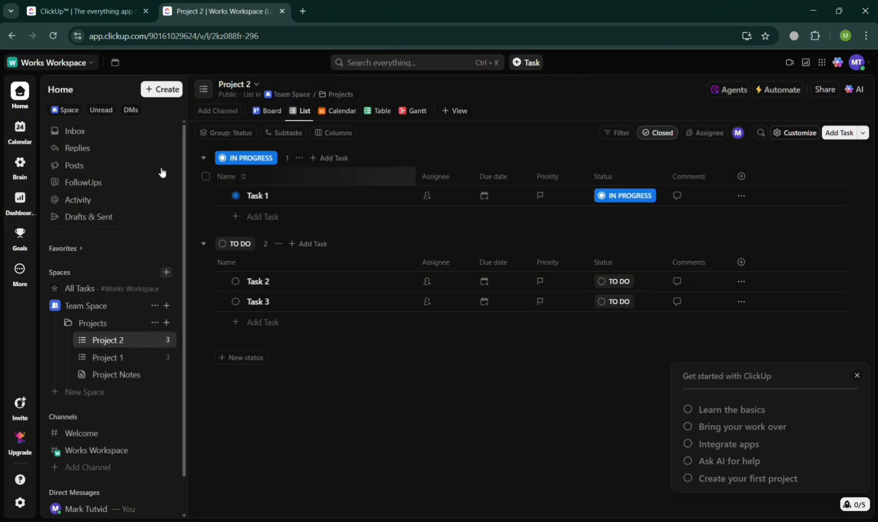
left_click(86, 63)
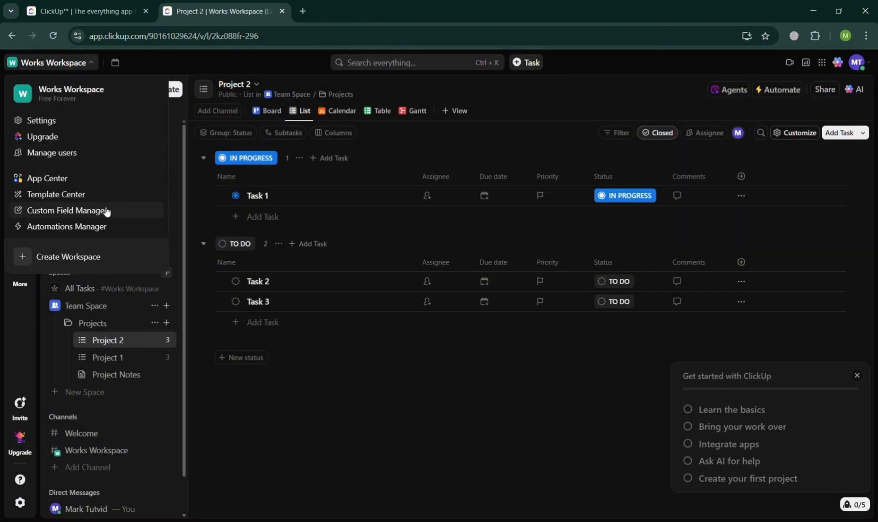
left_click(99, 253)
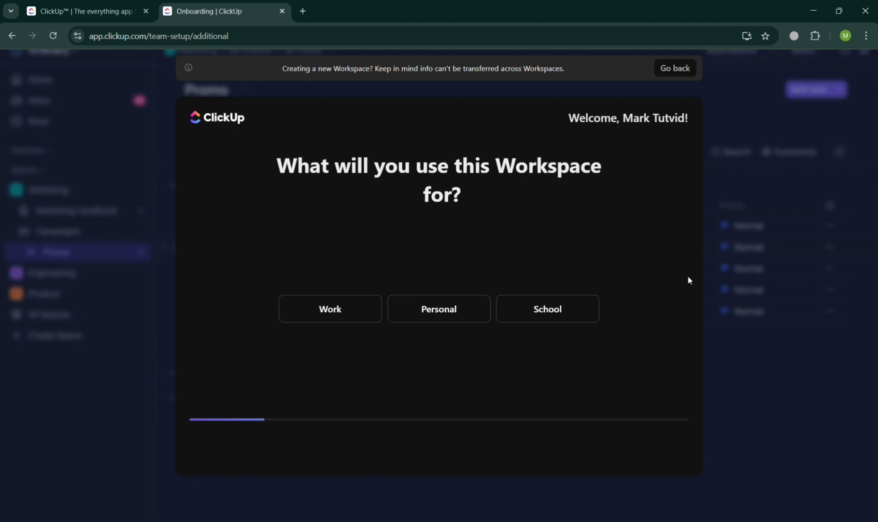
left_click(676, 70)
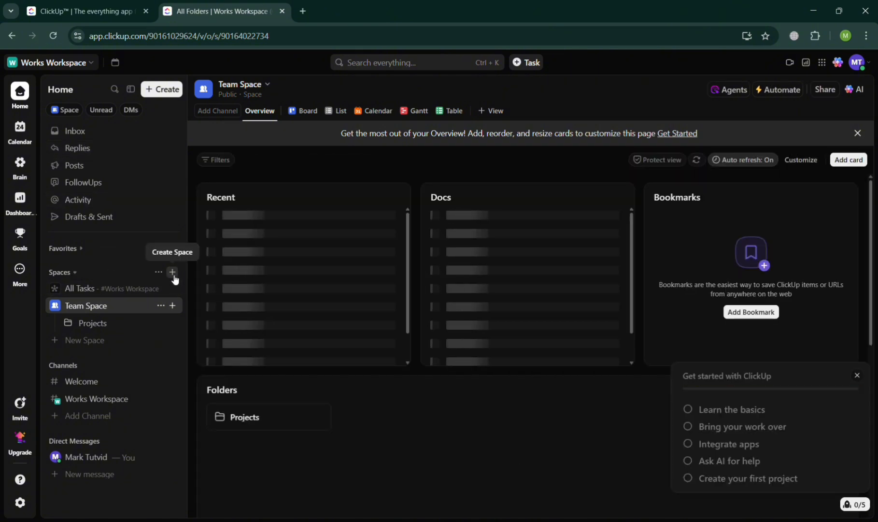
Start a new Space named "Work to be done" with the description "Goals" and proceed to its workflow setup
left_click(173, 275)
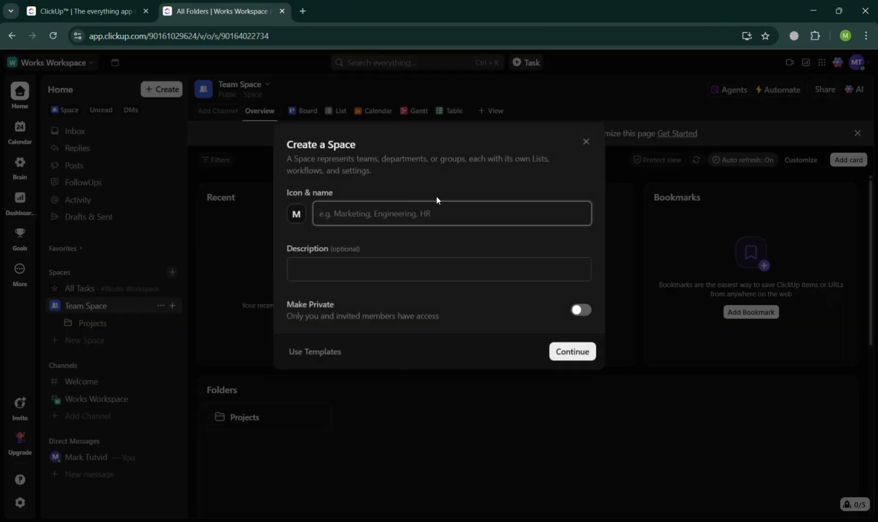
type("Wor")
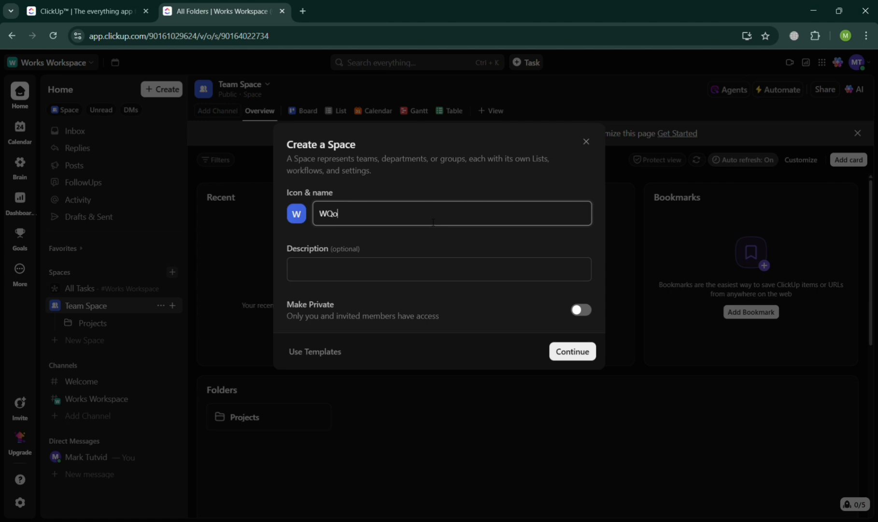
key("BackSpace")
key("BackSpace")
type("ork to be done")
left_click(437, 274)
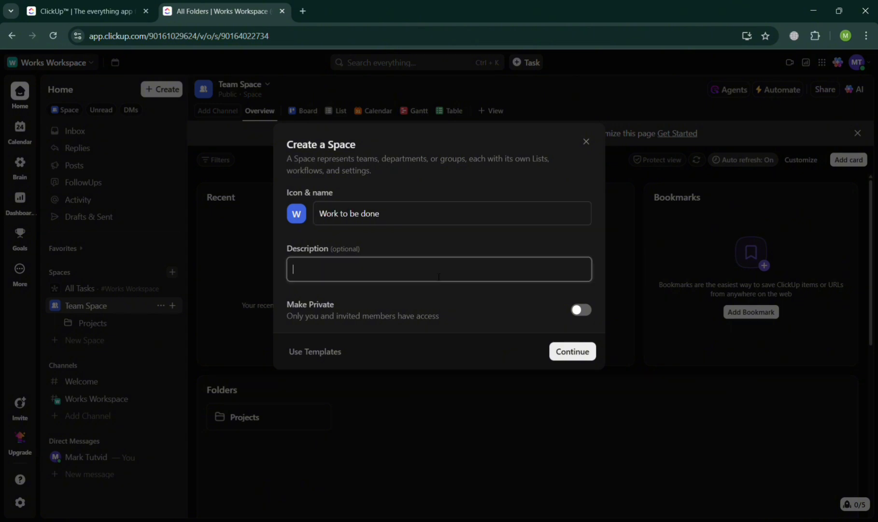
type("Goals")
left_click(570, 356)
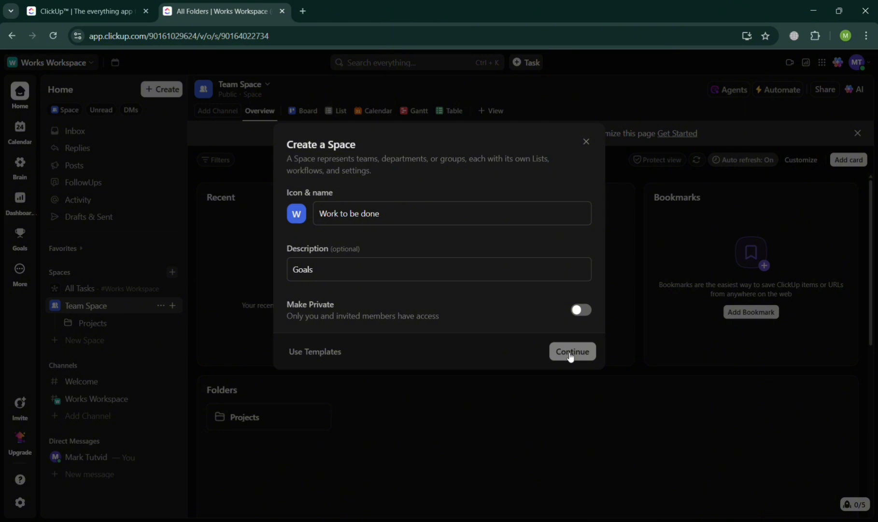
left_click(570, 356)
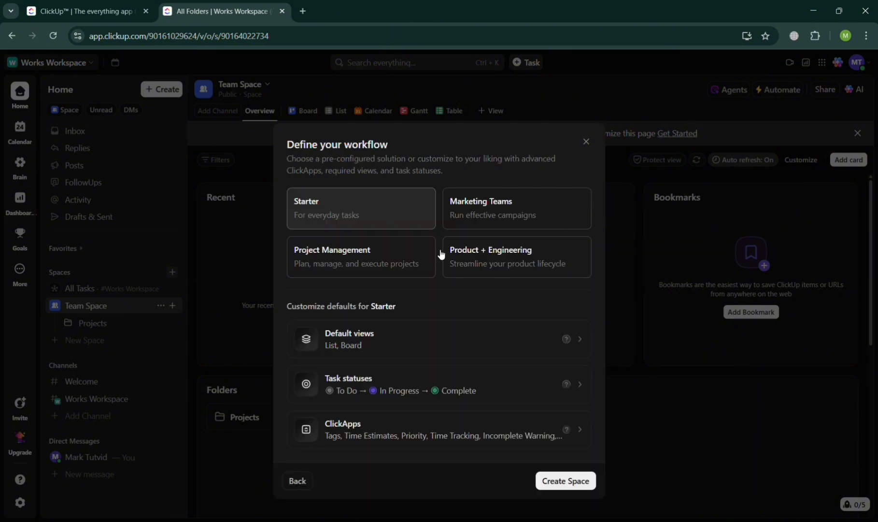
Choose the Project Management workflow for the Space and turn off Gantt and Team in its required views
left_click(471, 214)
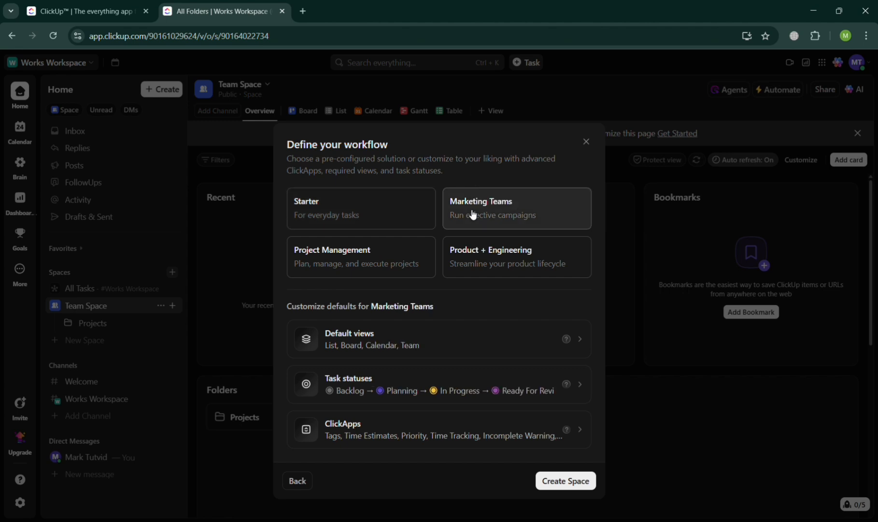
left_click(370, 257)
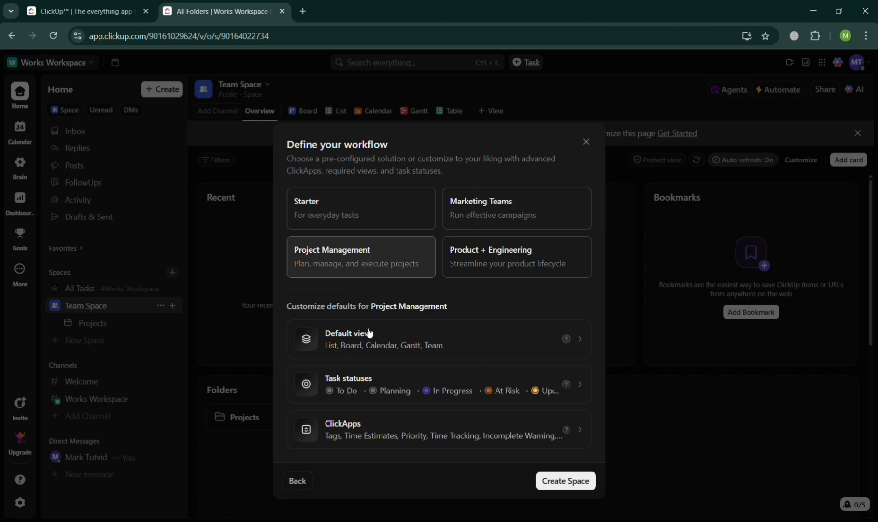
left_click(509, 354)
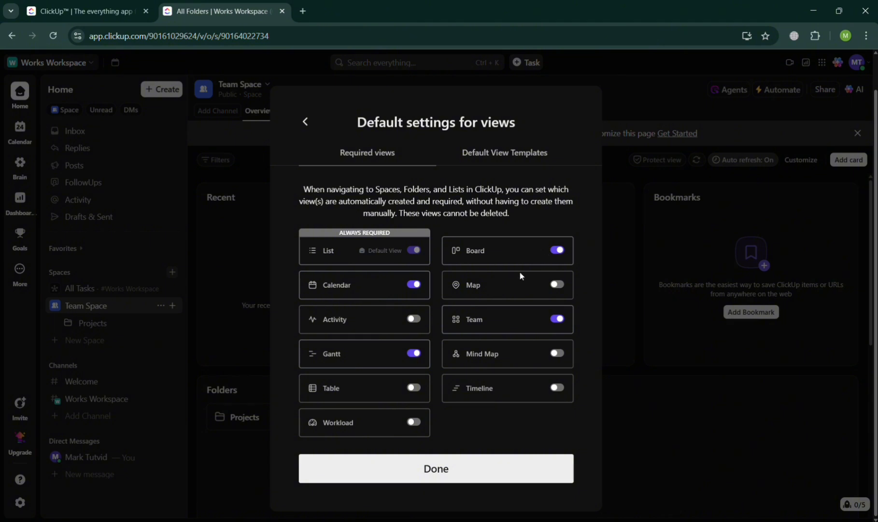
left_click(415, 354)
left_click(561, 319)
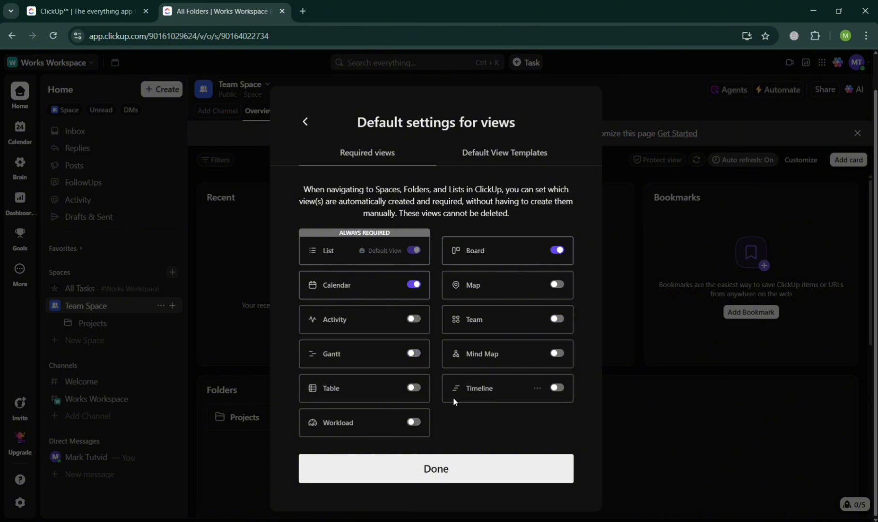
left_click(452, 471)
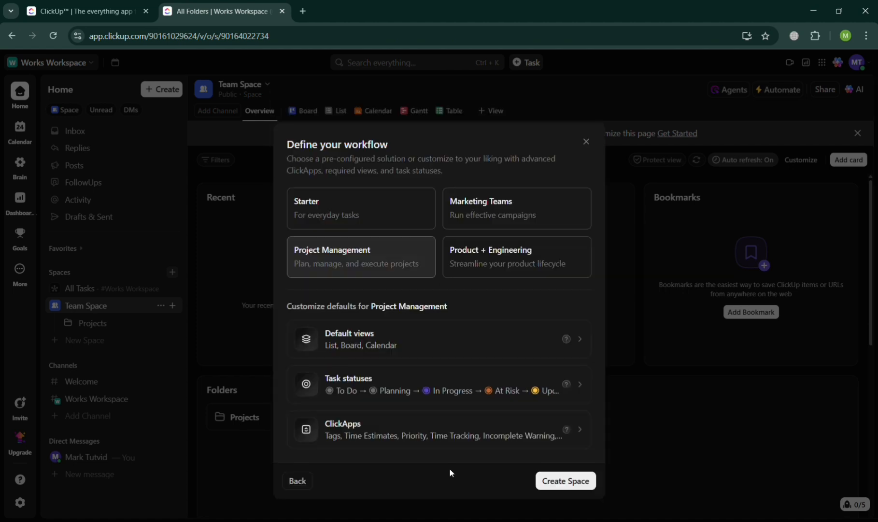
Delete the Planning status from the new Space's active task statuses and apply the changes
left_click(439, 404)
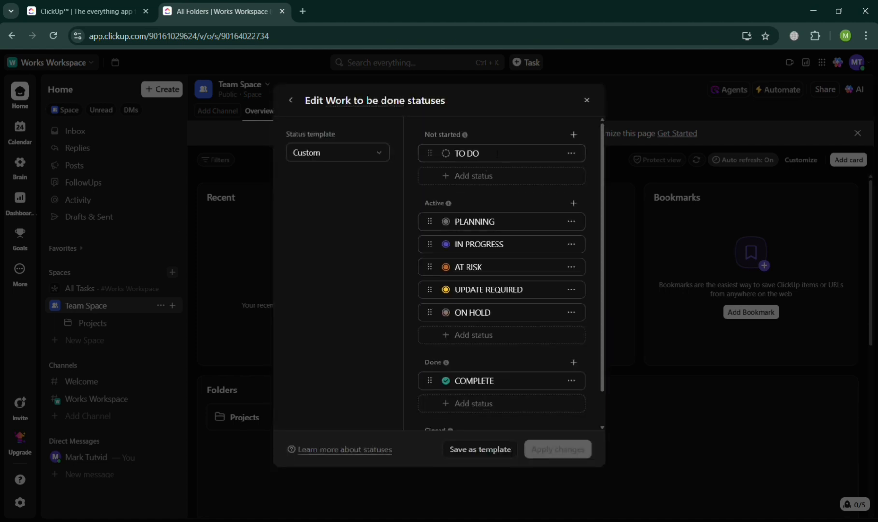
left_click(572, 221)
left_click(530, 286)
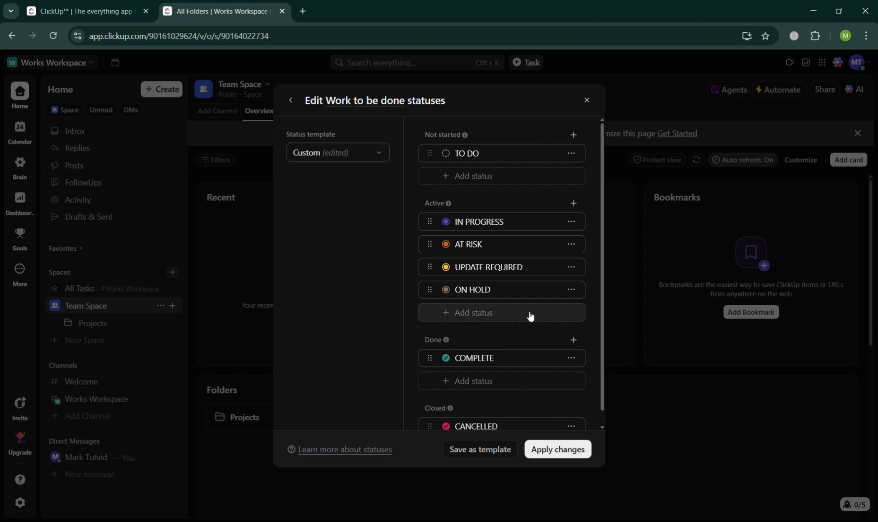
scroll(524, 341, "down", 1)
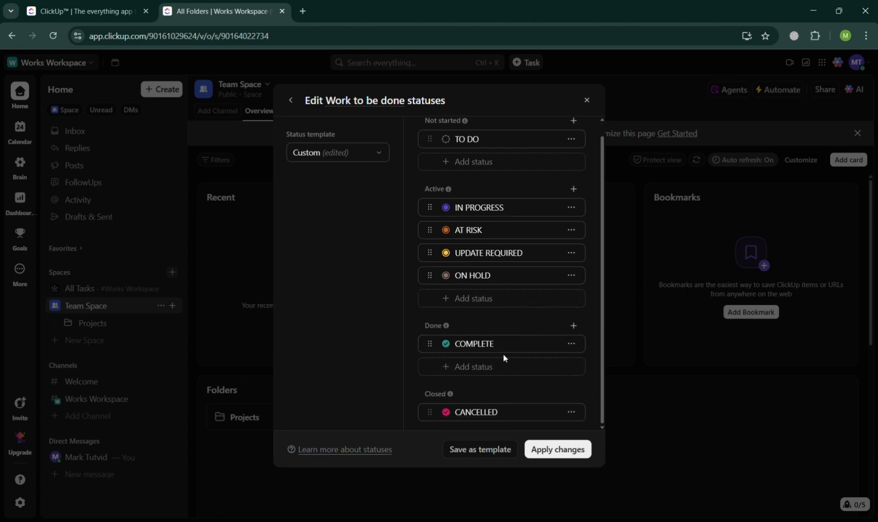
left_click(559, 452)
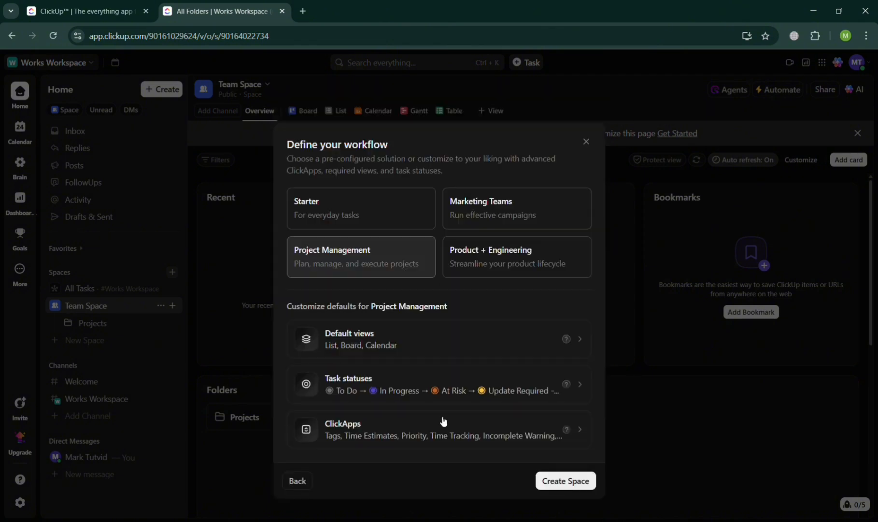
Review the full set of ClickApps for the Project Management workflow, keep the current selection, and create the Space
left_click(471, 428)
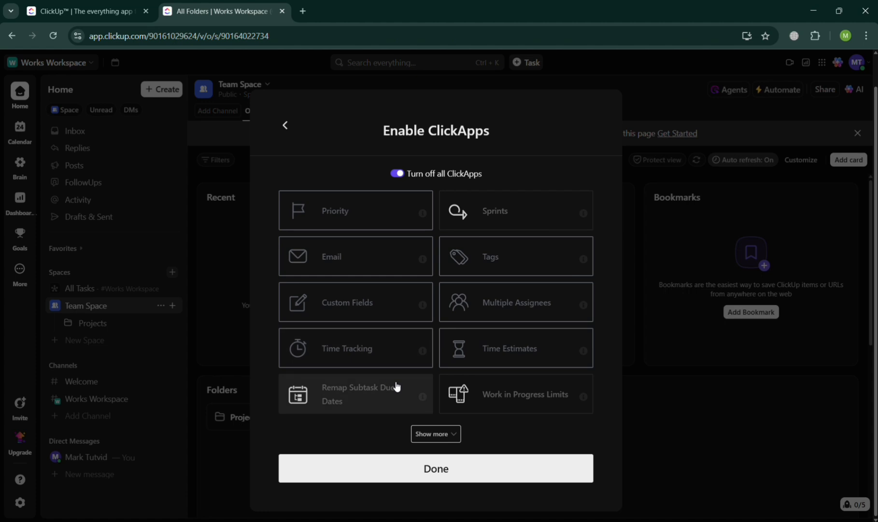
left_click(437, 430)
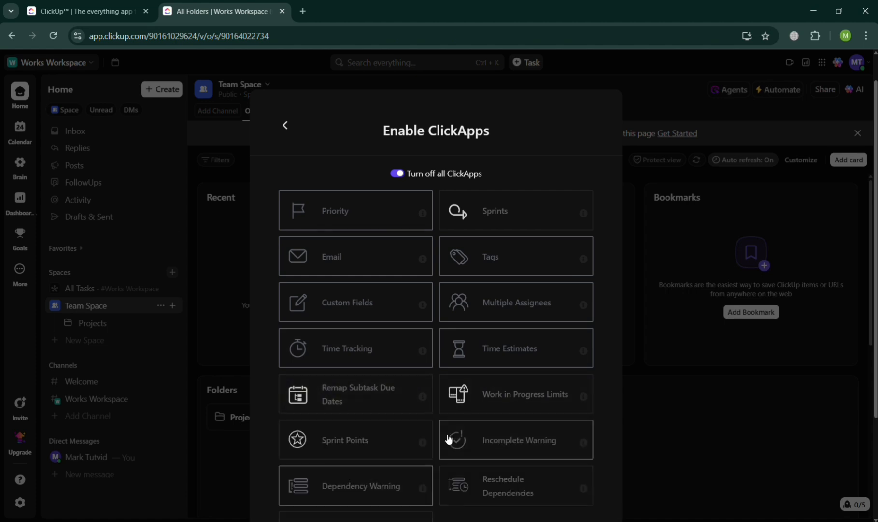
scroll(448, 438, "down", 3)
scroll(447, 438, "up", 4)
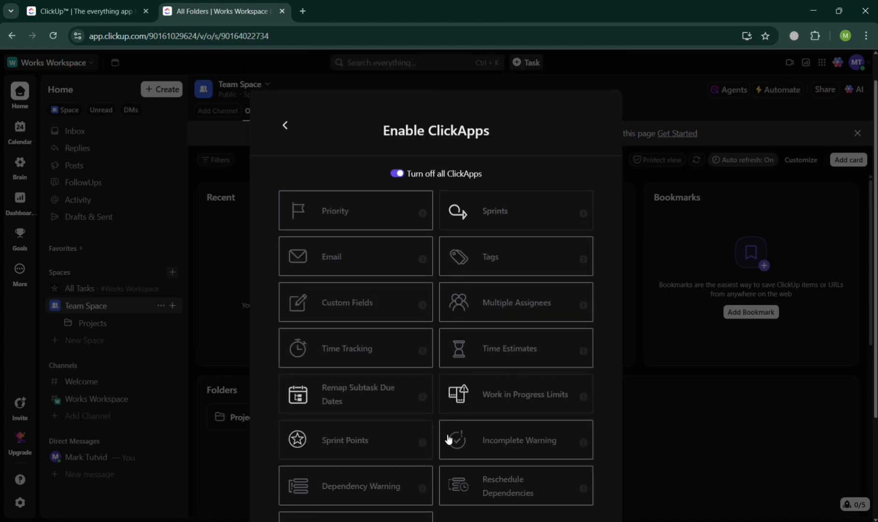
scroll(479, 398, "down", 3)
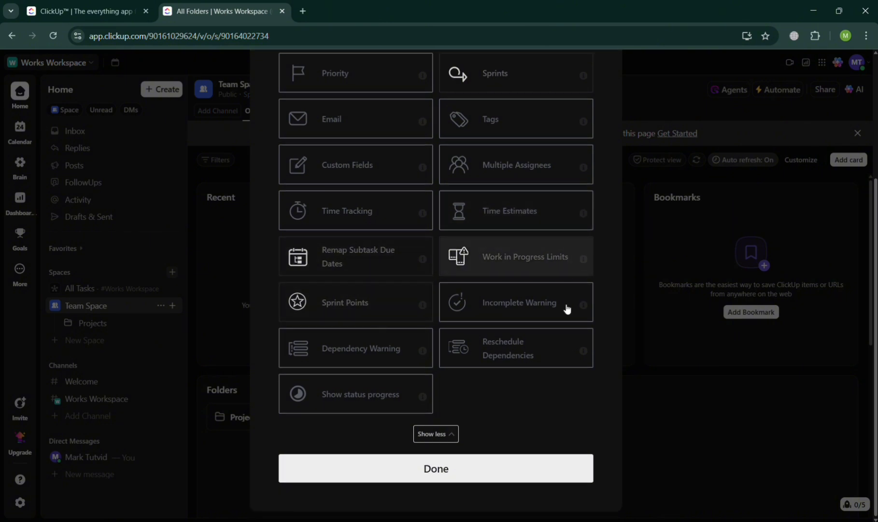
left_click(459, 471)
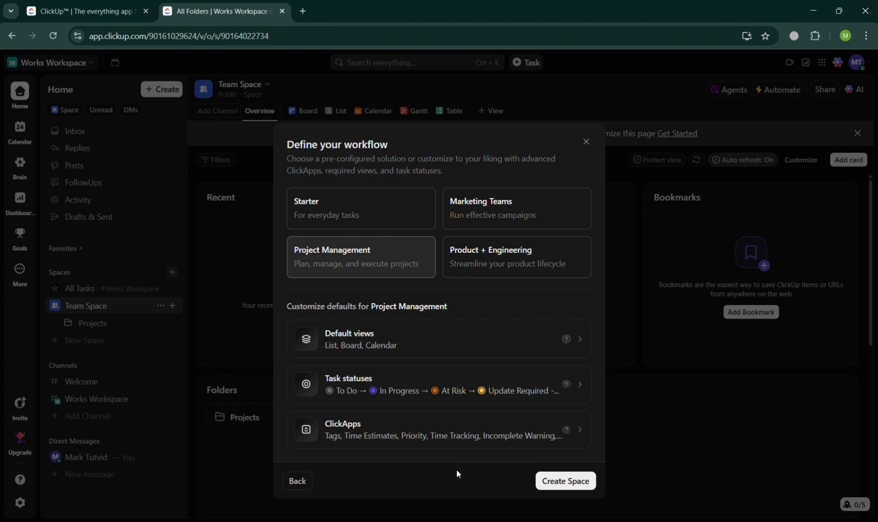
left_click(569, 481)
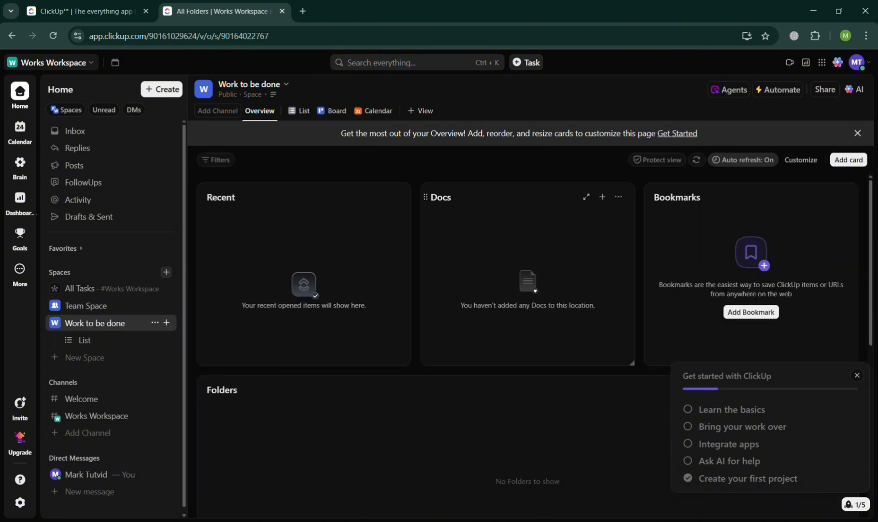
Look over the Overview cards of the Work to be done Space and browse the Template Center from its options
scroll(498, 373, "down", 5)
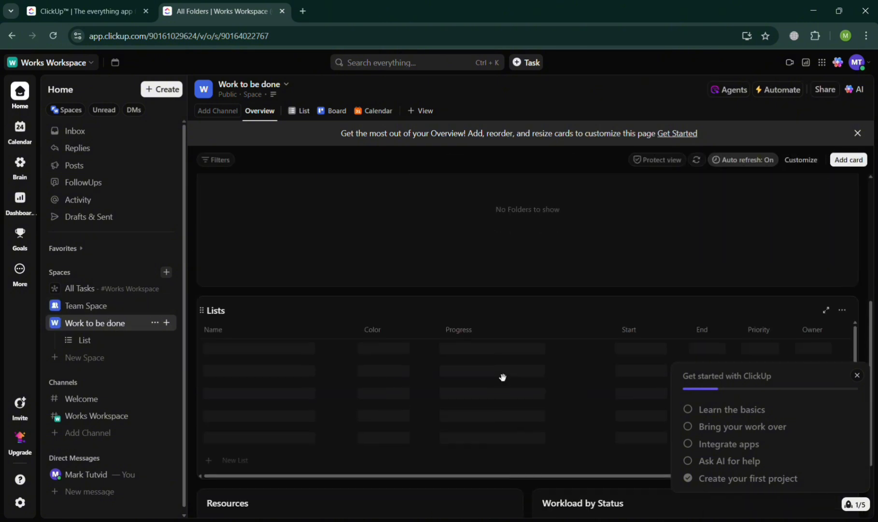
scroll(500, 377, "down", 3)
scroll(501, 376, "up", 6)
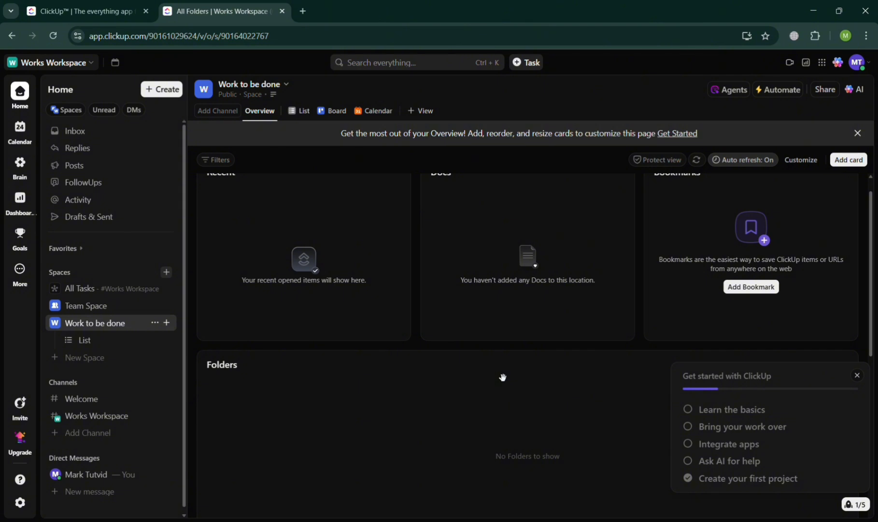
scroll(503, 377, "up", 1)
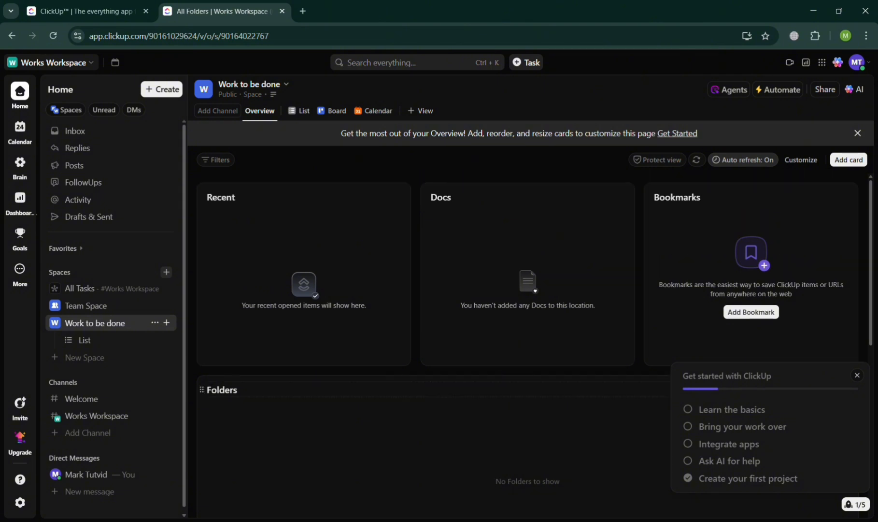
left_click(154, 323)
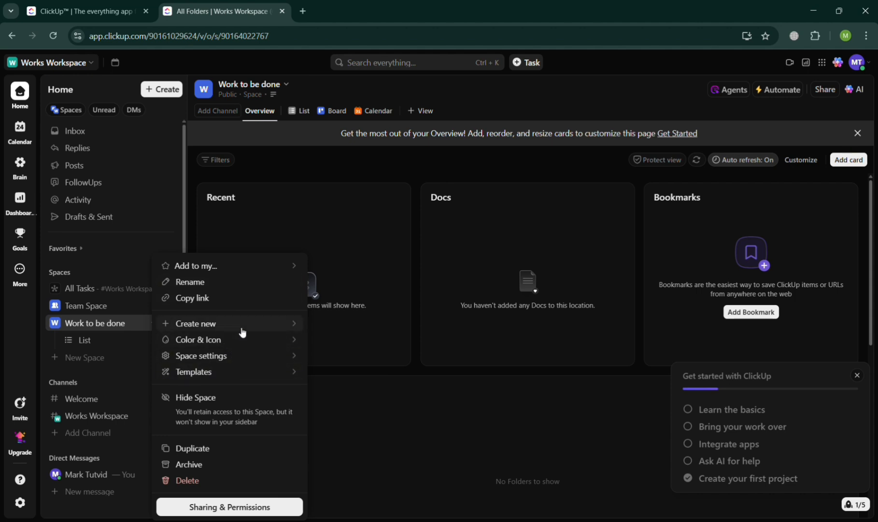
left_click(241, 331)
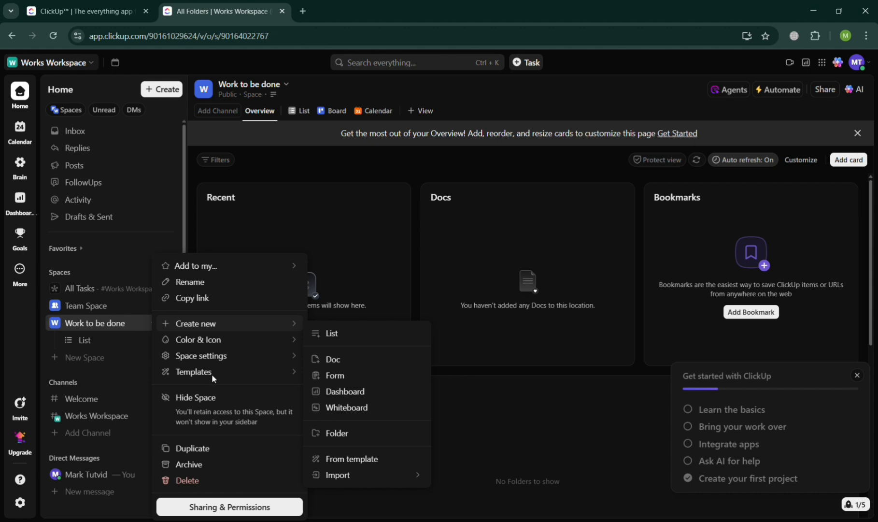
mouse_move(215, 379)
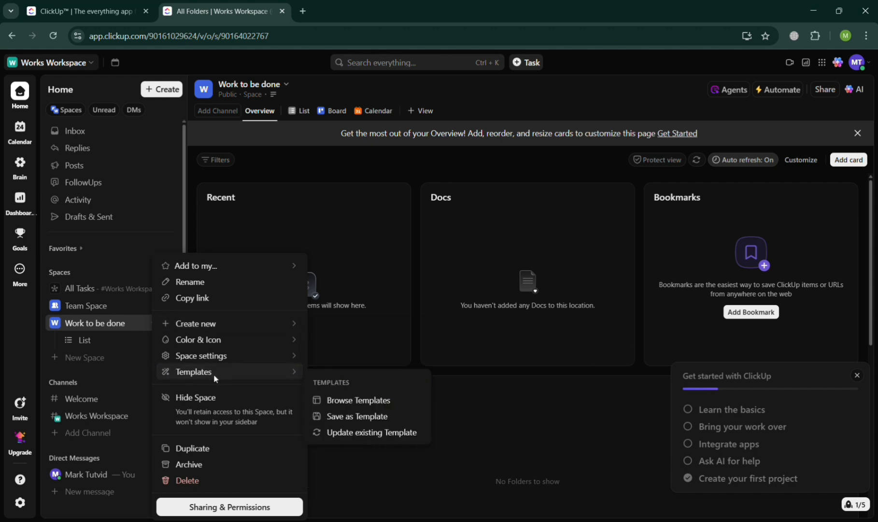
left_click(346, 401)
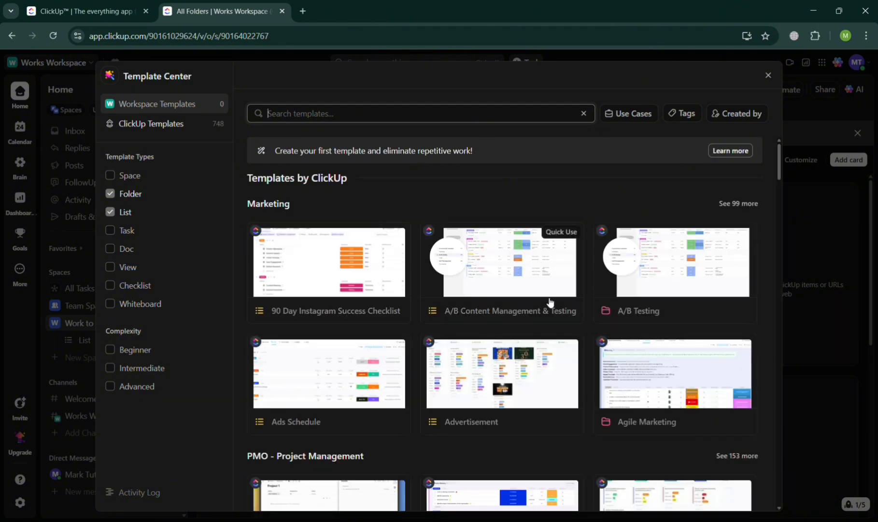
scroll(550, 302, "down", 7)
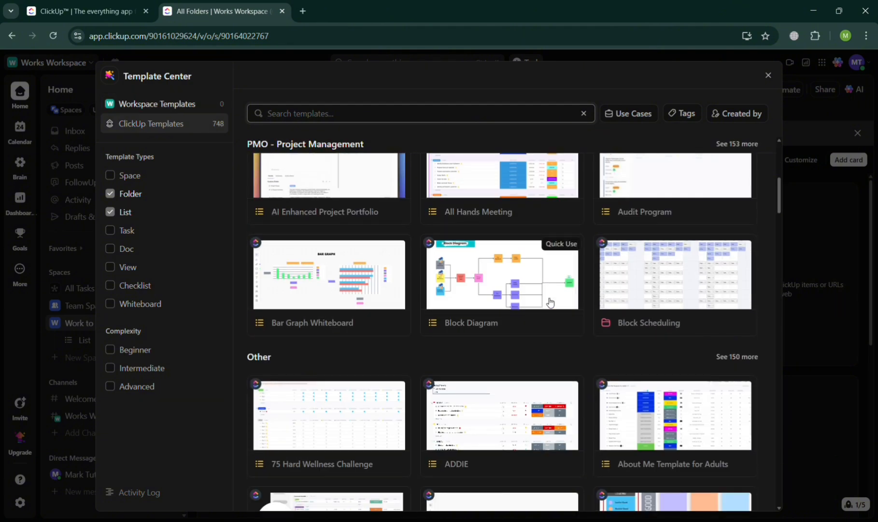
left_click(814, 284)
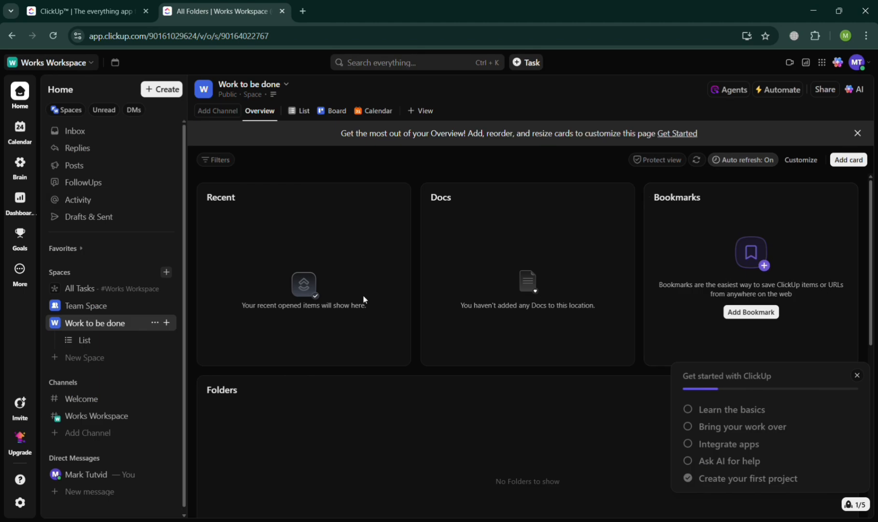
Browse the templates available for creating a new item in the Work to be done Space
left_click(155, 322)
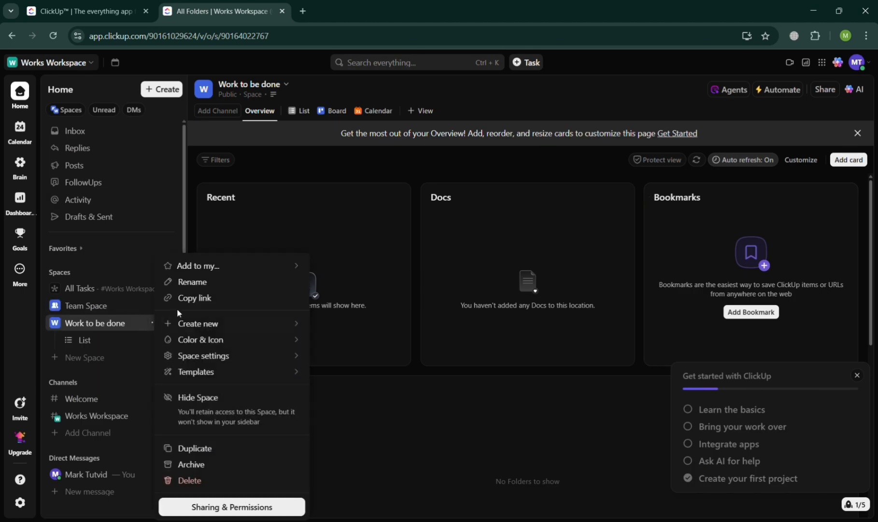
mouse_move(221, 328)
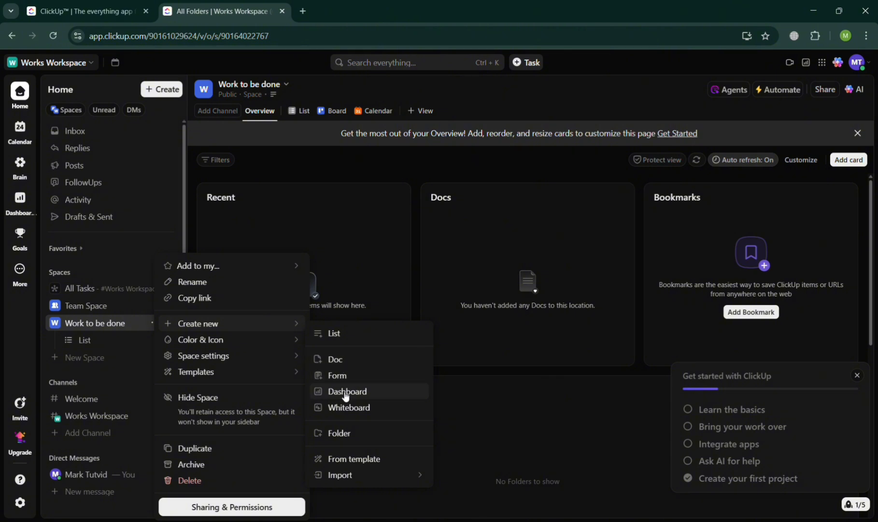
left_click(346, 461)
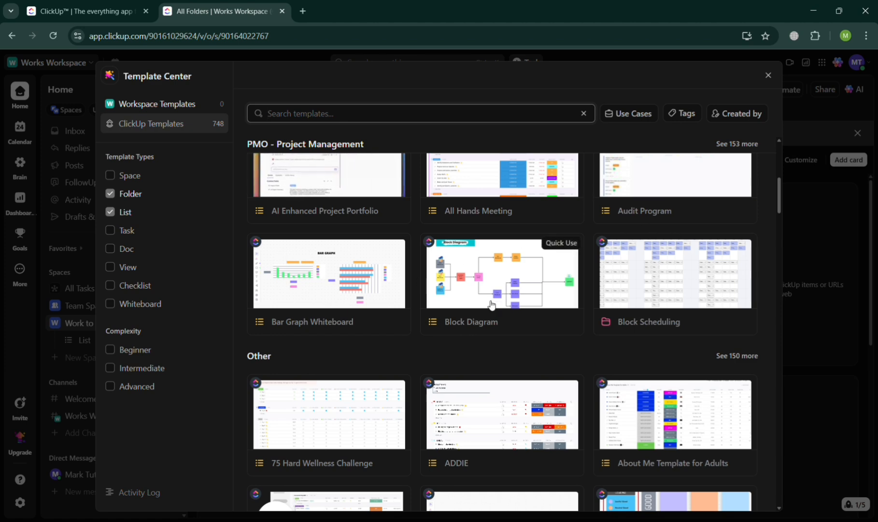
scroll(491, 304, "down", 3)
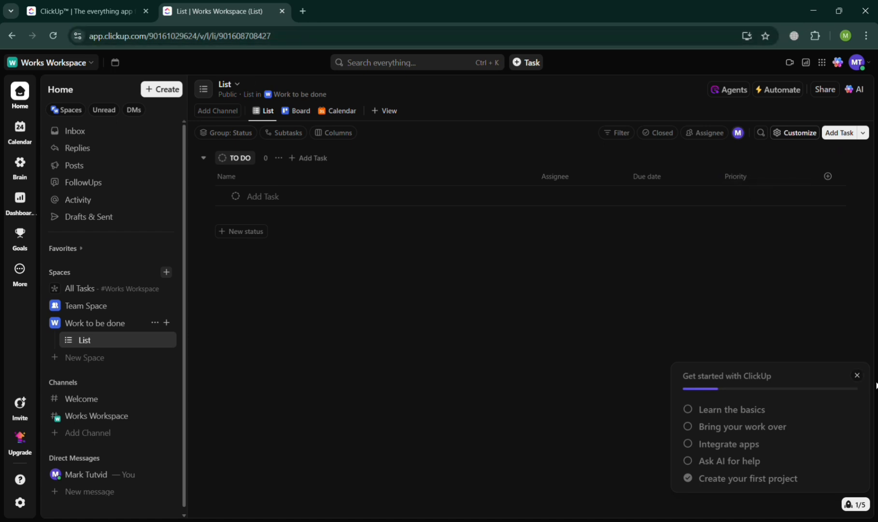
Dismiss the Get started with ClickUp checklist and start a new Sprint Folder in Team Space
left_click(859, 379)
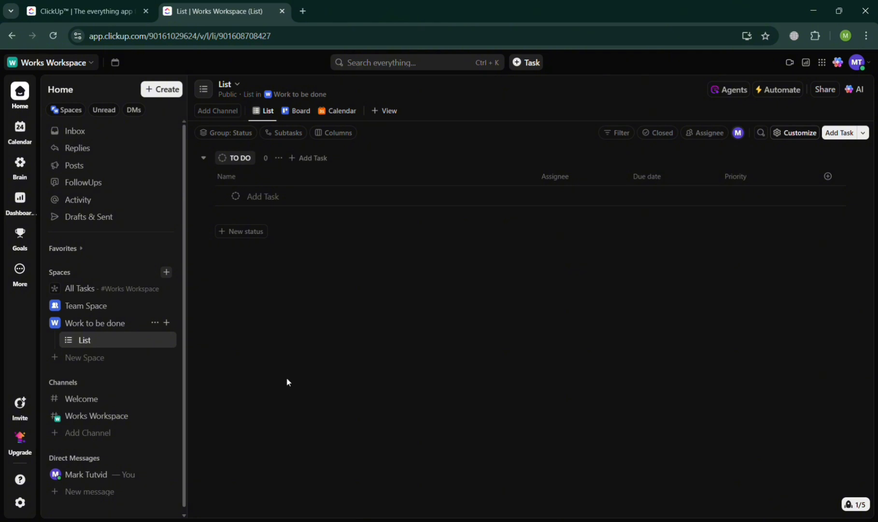
left_click(155, 322)
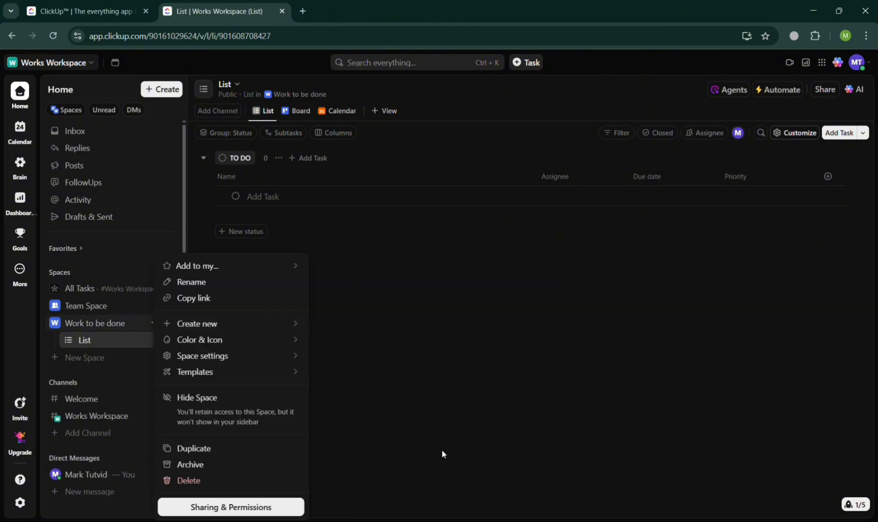
left_click(442, 449)
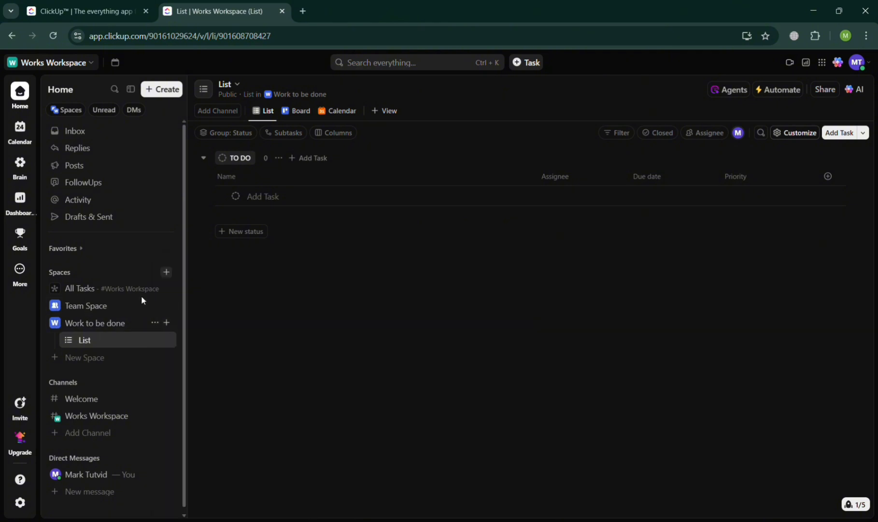
left_click(154, 306)
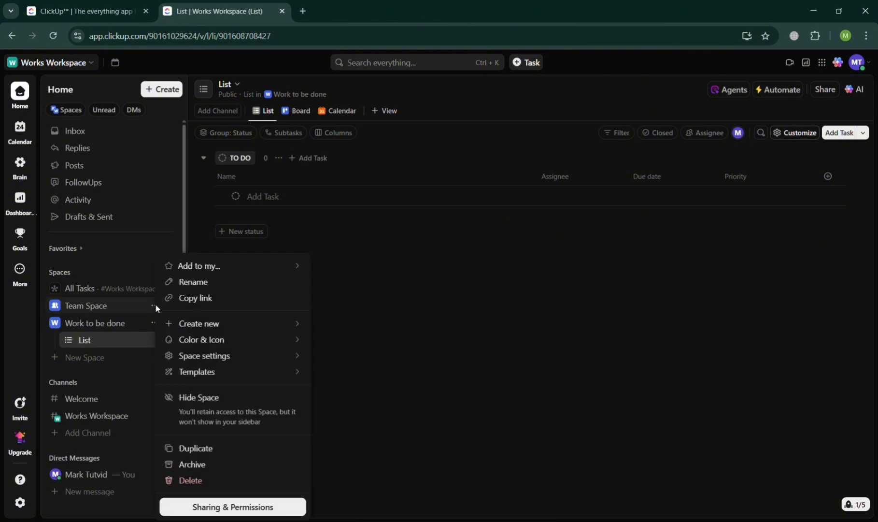
left_click(296, 324)
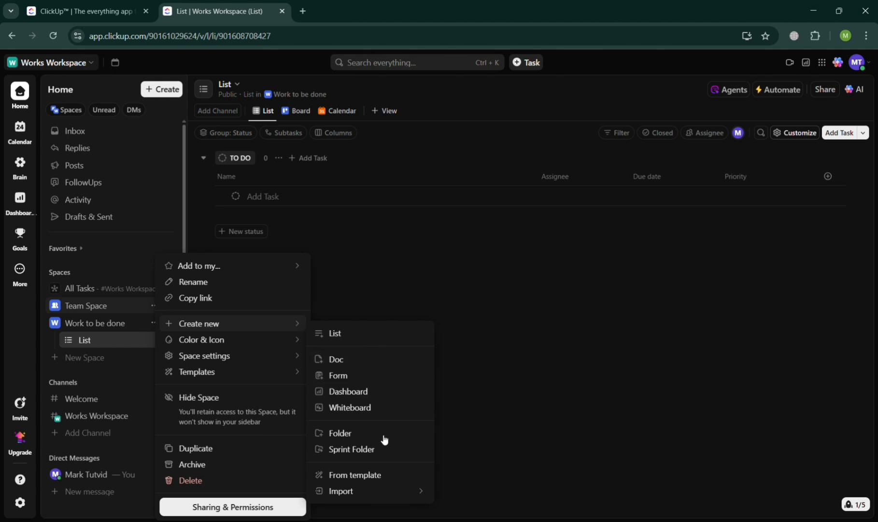
left_click(378, 456)
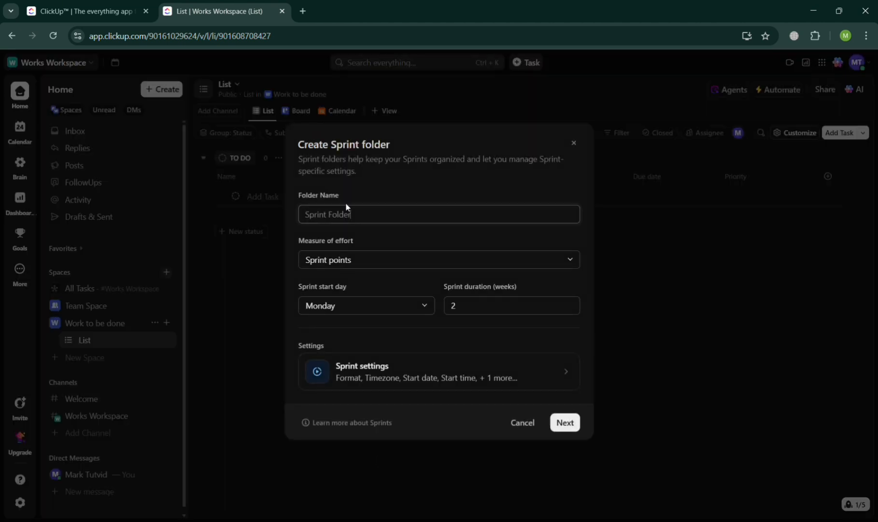
Set the sprint duration to 4 weeks, keeping Sprint points as the measure of effort and Monday as the start day
left_click(357, 257)
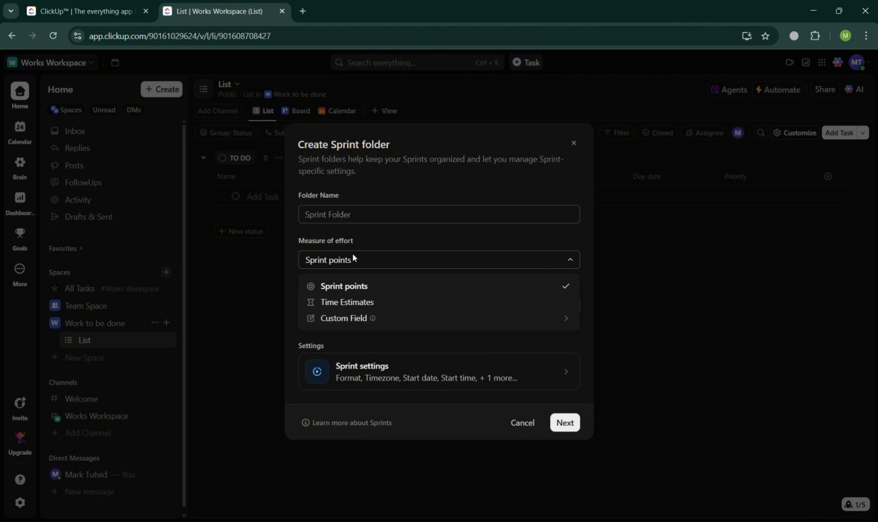
left_click(292, 290)
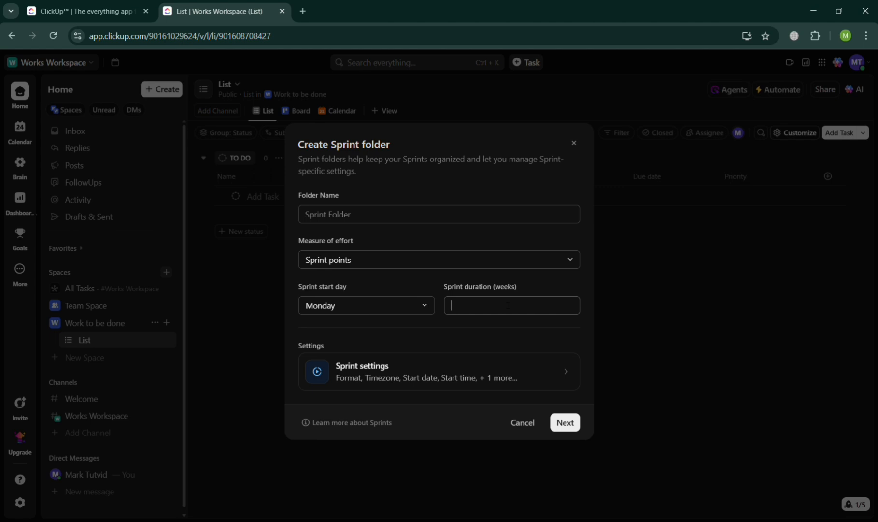
type("4")
left_click(408, 306)
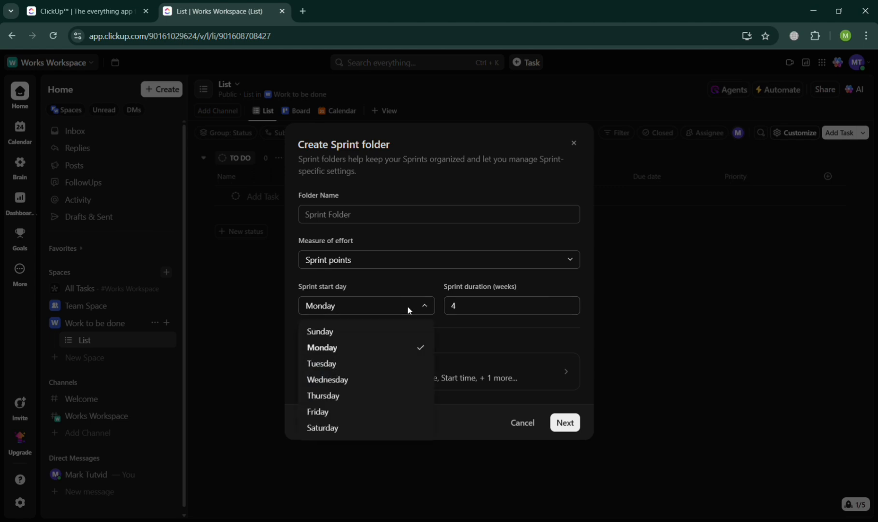
left_click(440, 344)
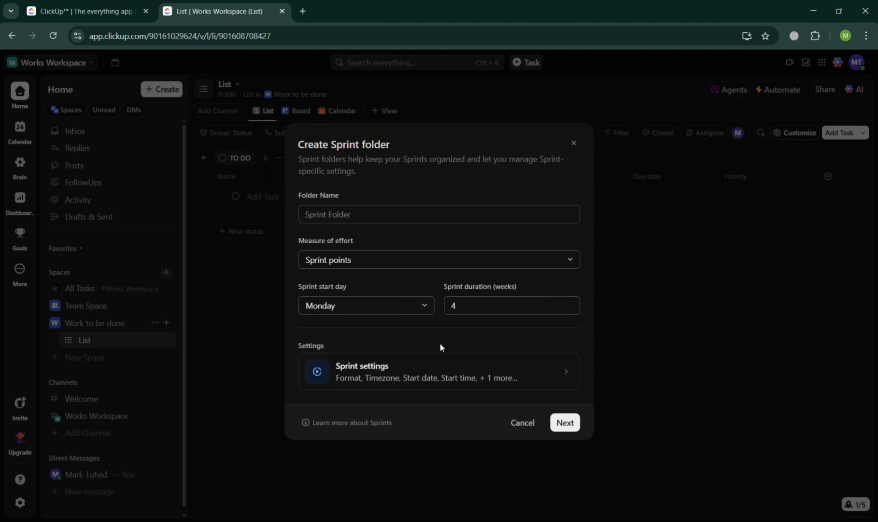
Accept the default sprint settings and automations and create the Sprint Folder
left_click(530, 375)
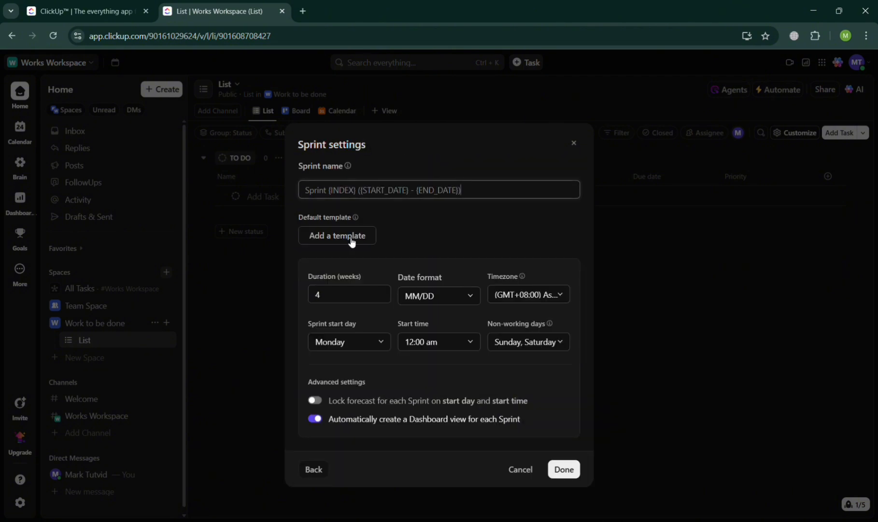
left_click(573, 475)
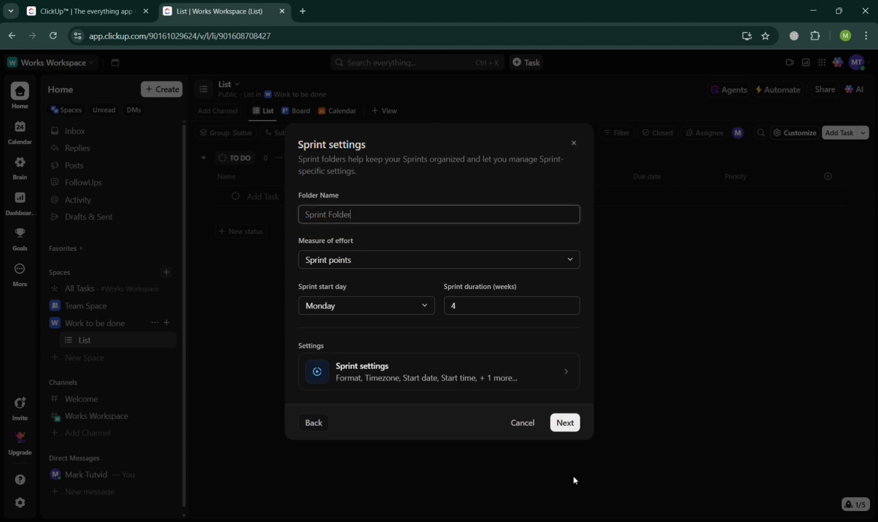
left_click(572, 423)
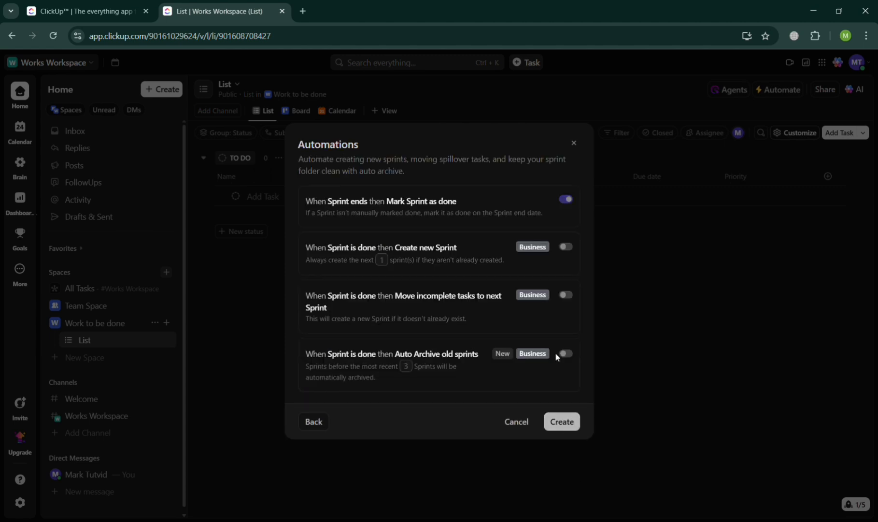
left_click(561, 423)
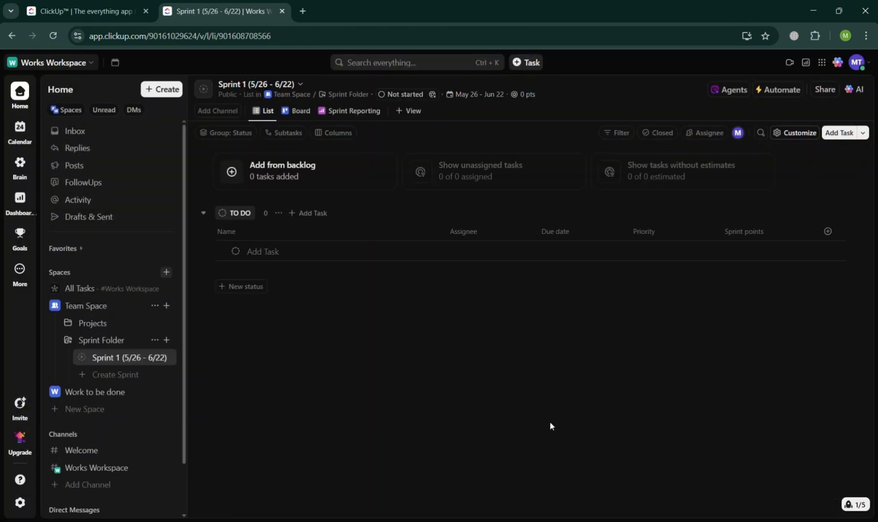
Create two more sprints in the Sprint Folder with the default 4-week duration, starting 6/23/25 and 7/21/25
left_click(102, 376)
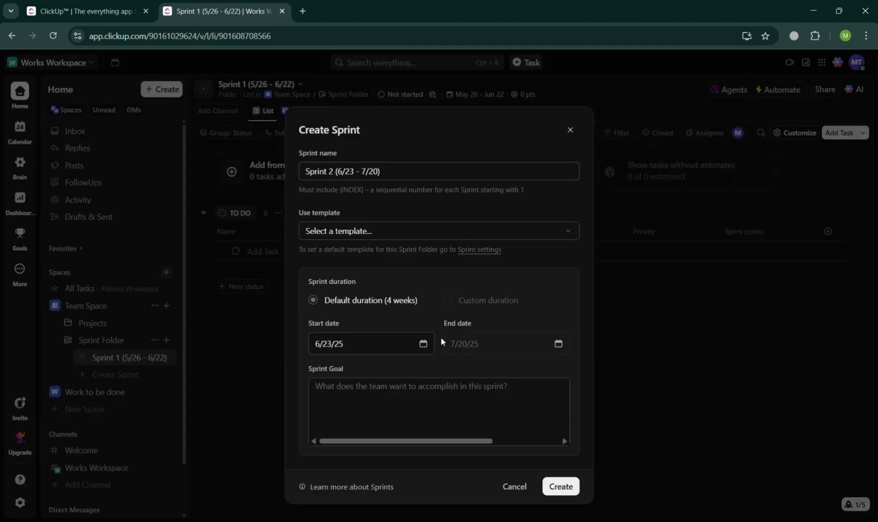
left_click(390, 402)
left_click(572, 487)
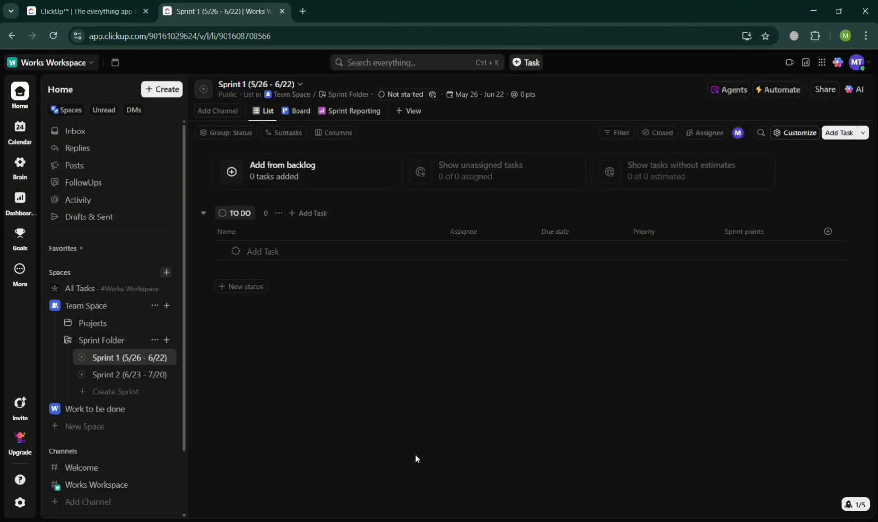
left_click(89, 392)
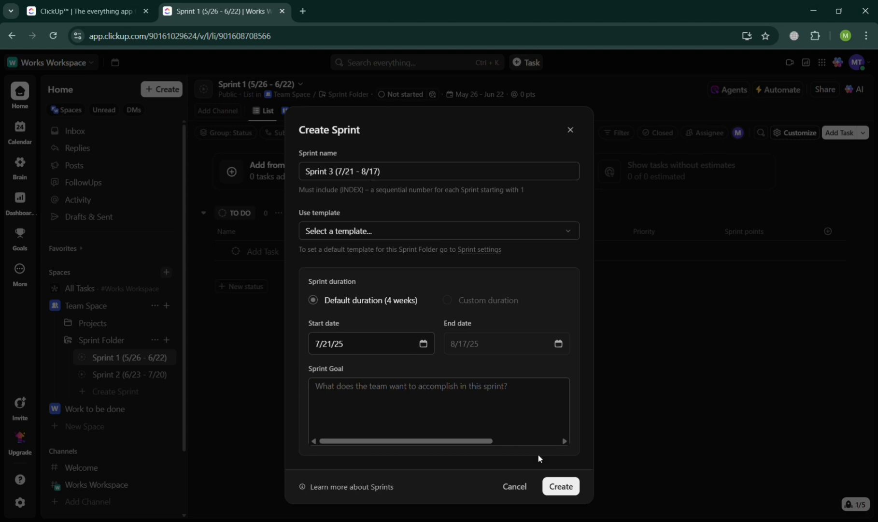
left_click(564, 492)
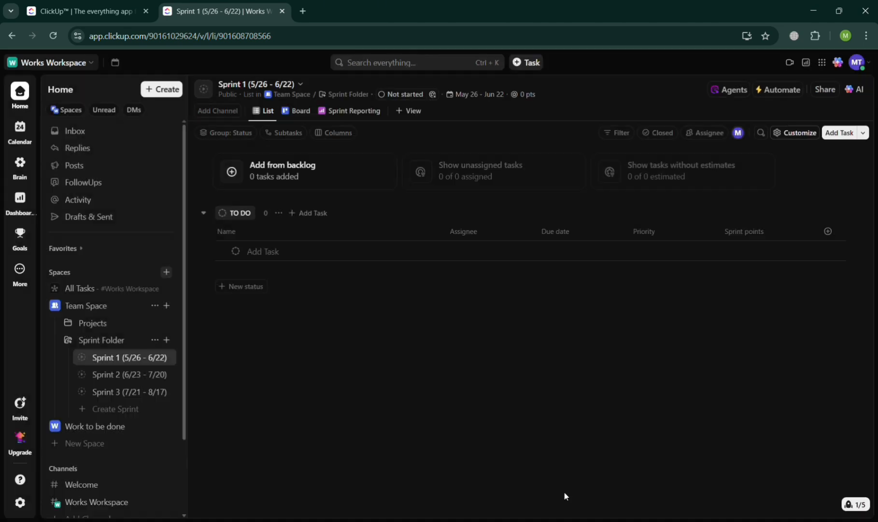
Create a fourth sprint in the Sprint Folder with the default 4-week duration, starting 8/18/25 and without a template
left_click(115, 409)
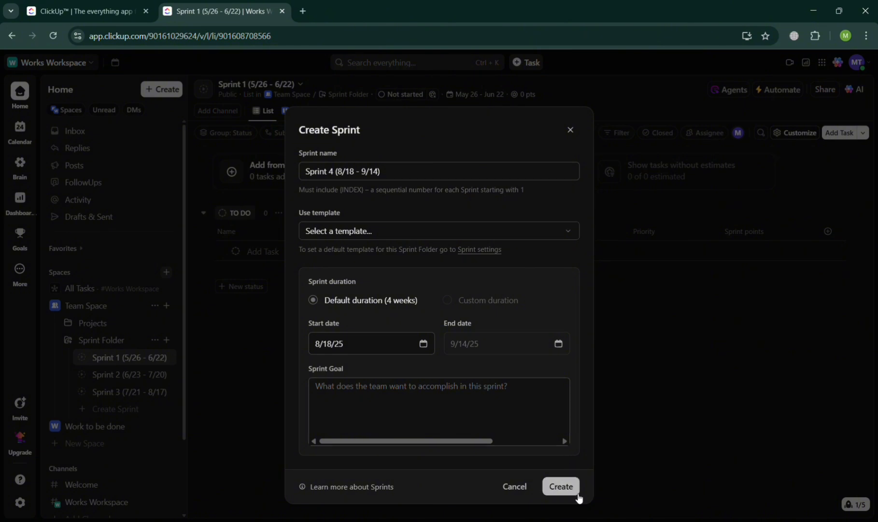
left_click(538, 232)
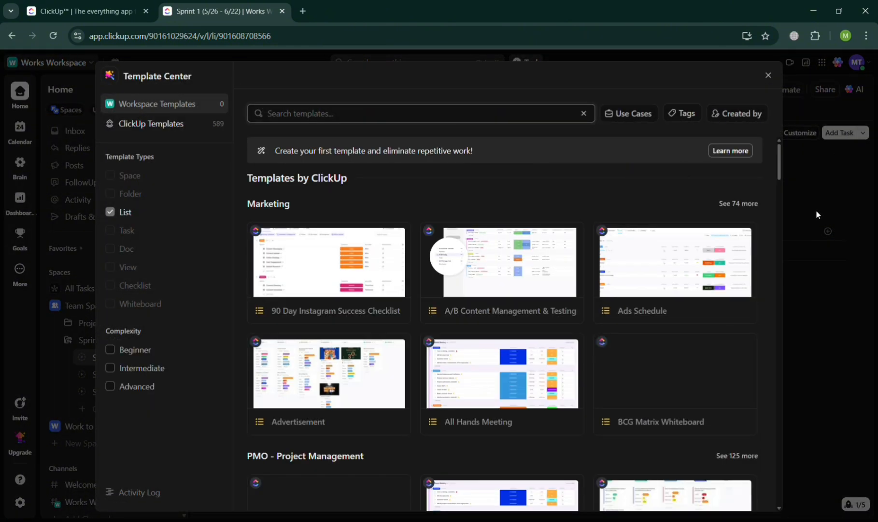
left_click(787, 300)
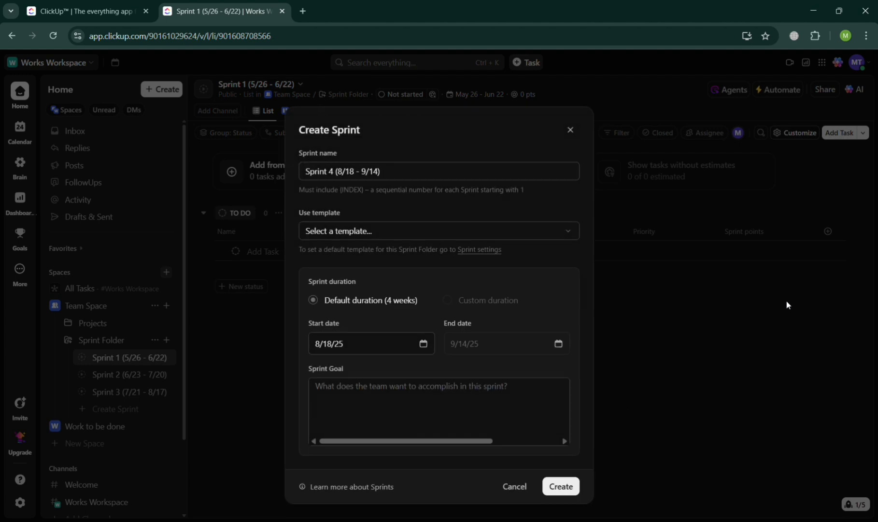
left_click(562, 485)
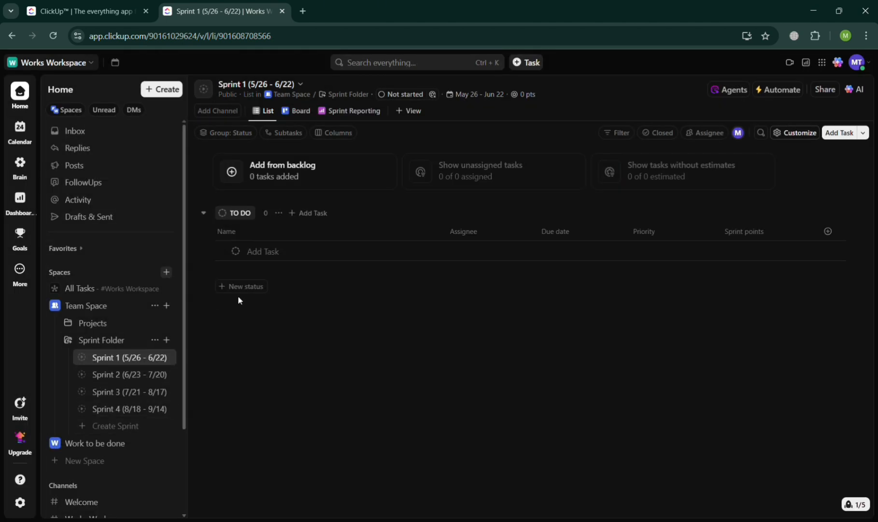
Add a task named "Planning" to the TO DO group of Sprint 1
left_click(280, 255)
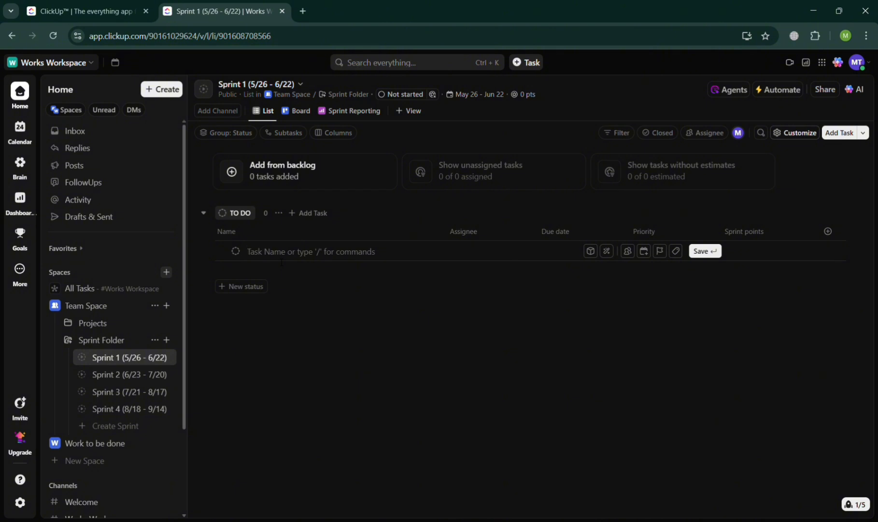
type("Planning")
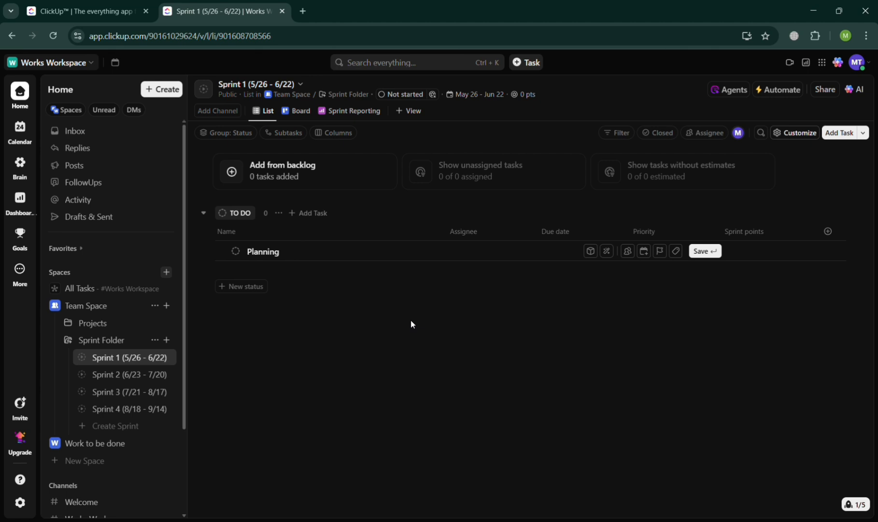
key("Return")
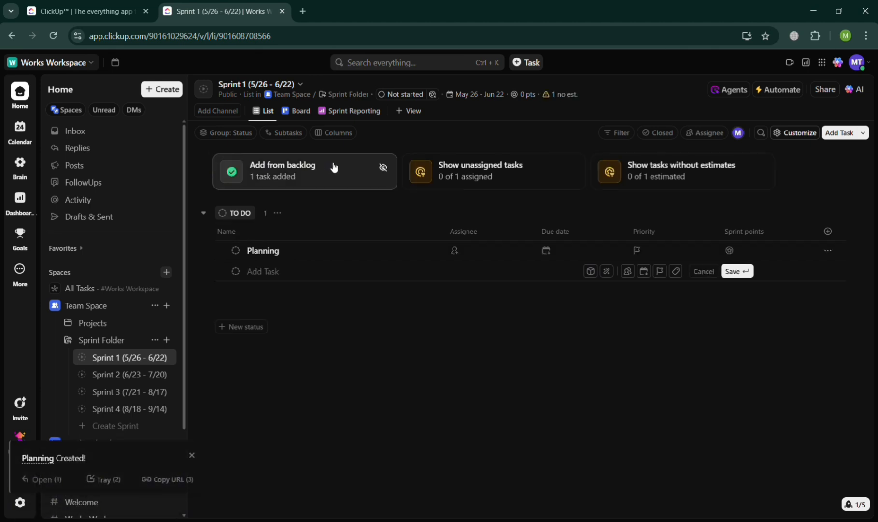
left_click(303, 175)
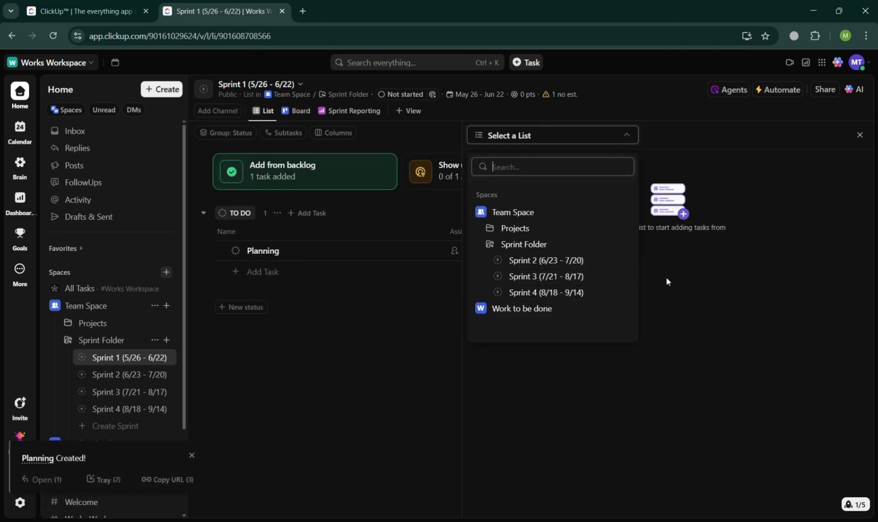
left_click(324, 173)
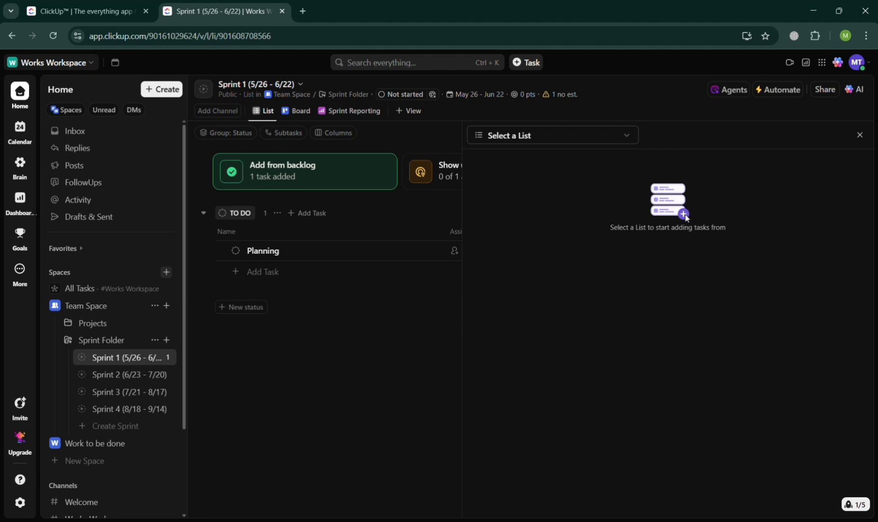
left_click(860, 135)
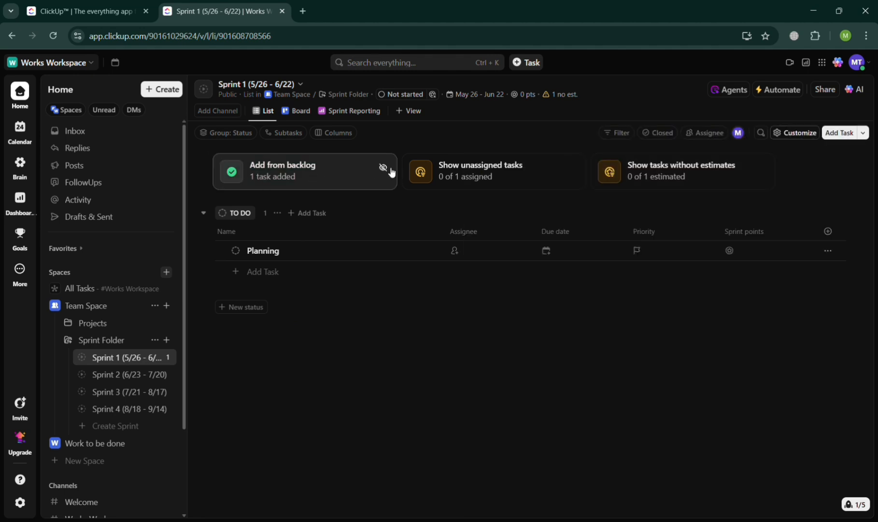
Hide the backlog and unassigned-tasks cards in the Sprint 1 list view and revert these view changes
left_click(383, 168)
left_click(383, 168)
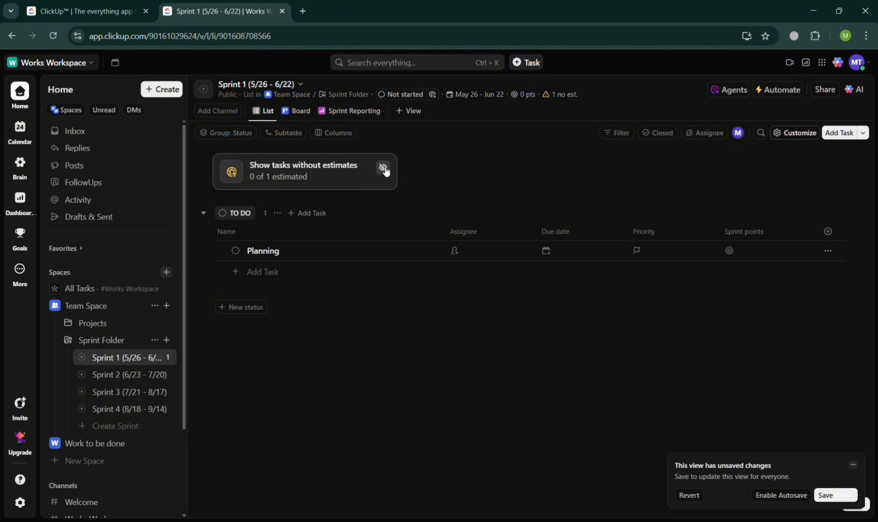
left_click(689, 495)
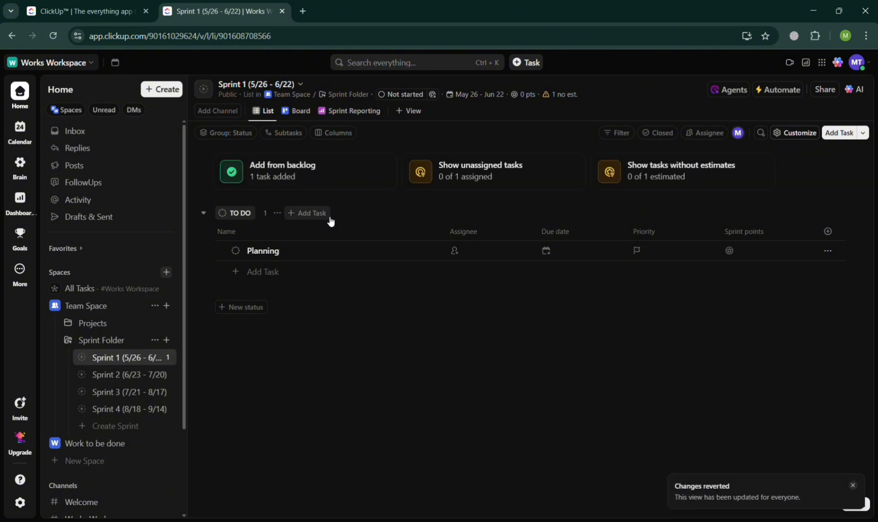
Choose Sprint 2 (6/23 - 7/20) as the backlog list to add tasks from in Sprint 1
left_click(263, 187)
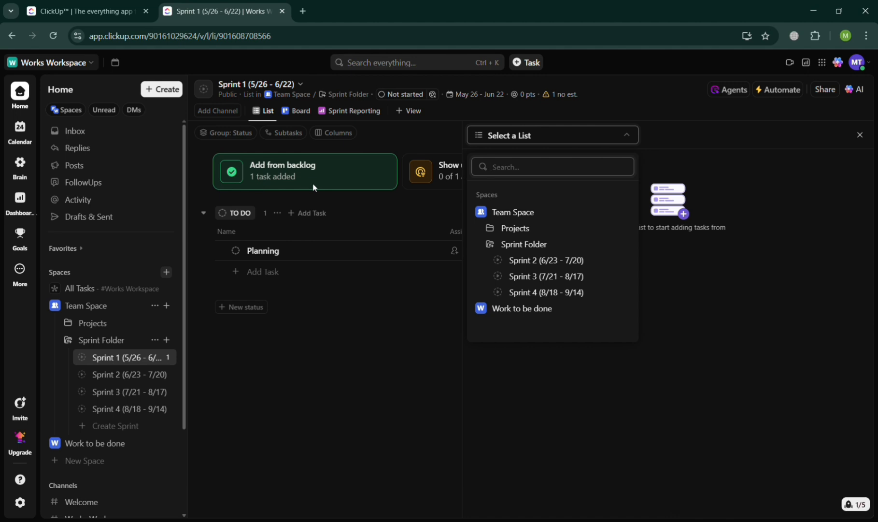
left_click(553, 274)
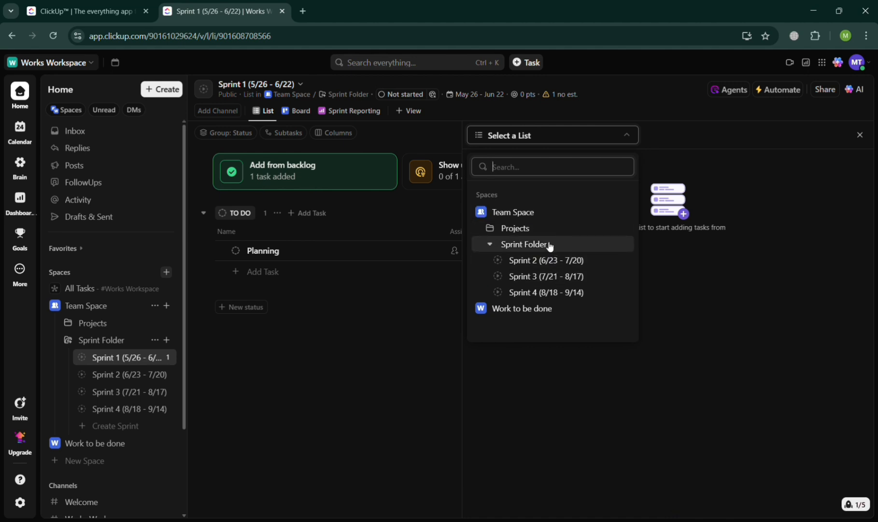
left_click(545, 260)
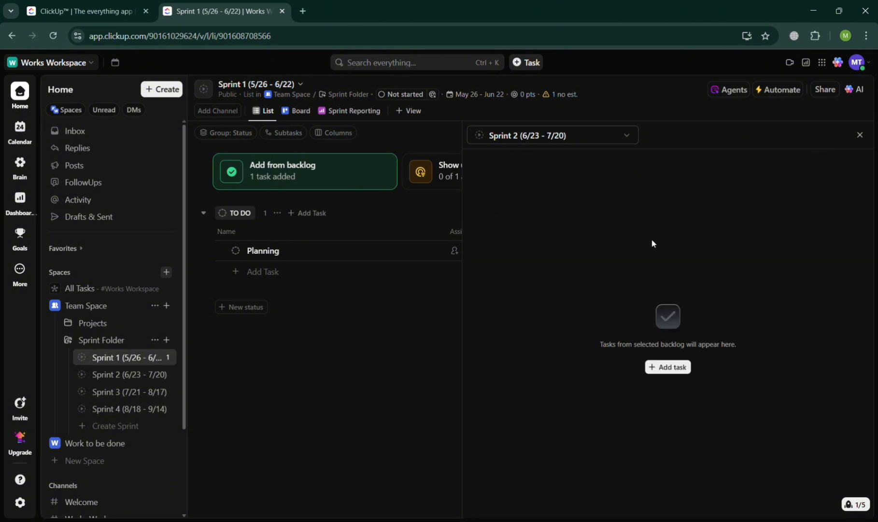
Create a task named "Gathering Materials" with High priority in Sprint 2 and close the backlog
left_click(666, 368)
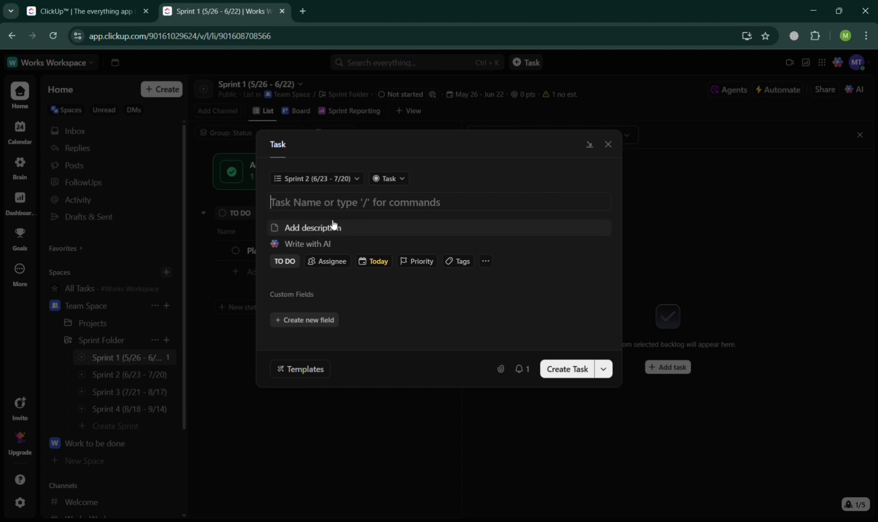
type("Gath")
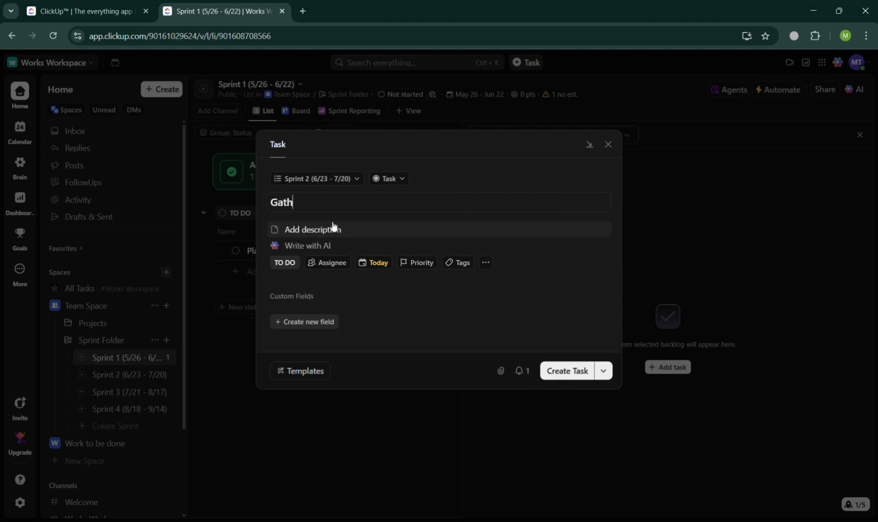
type("ering Materials")
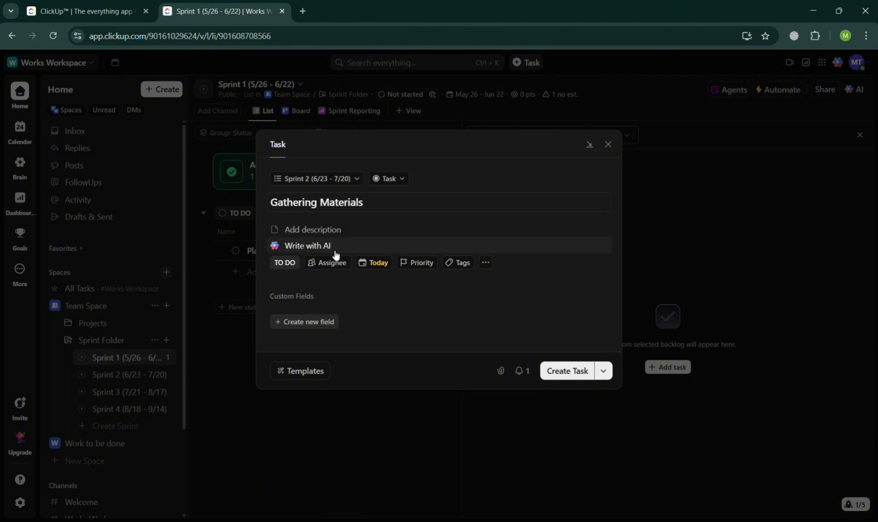
left_click(419, 263)
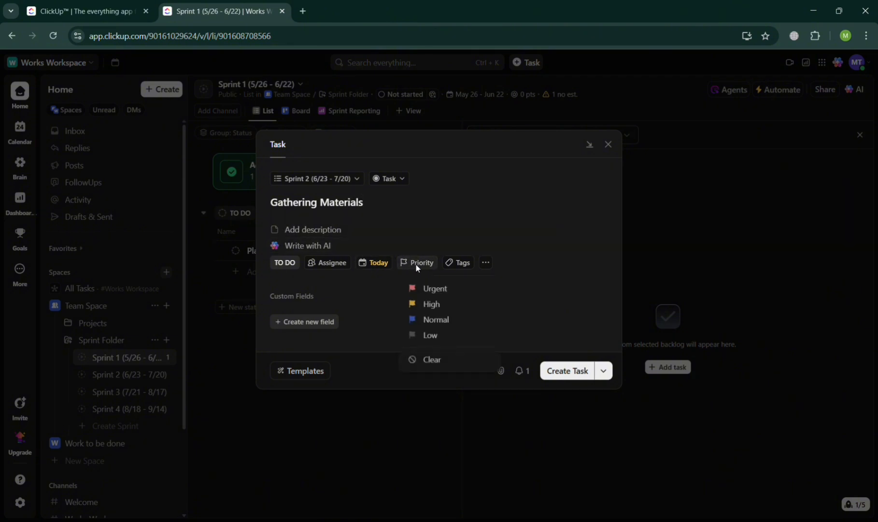
left_click(429, 304)
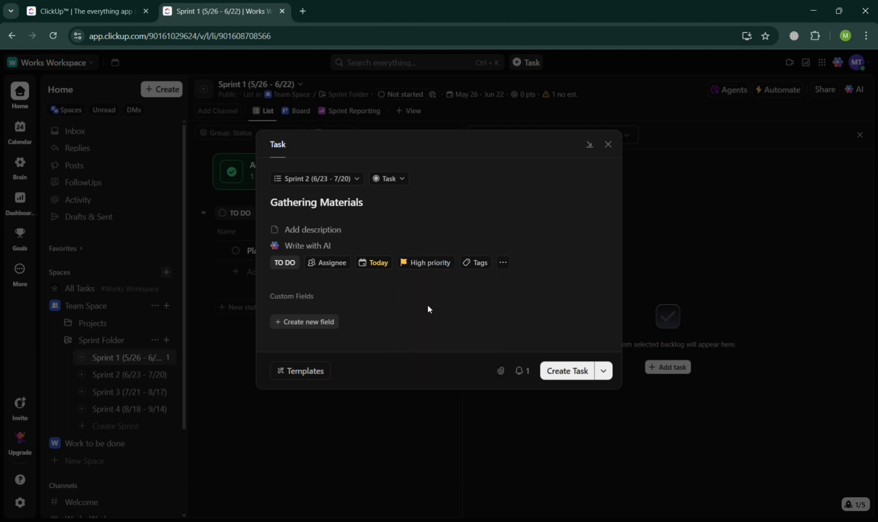
left_click(572, 377)
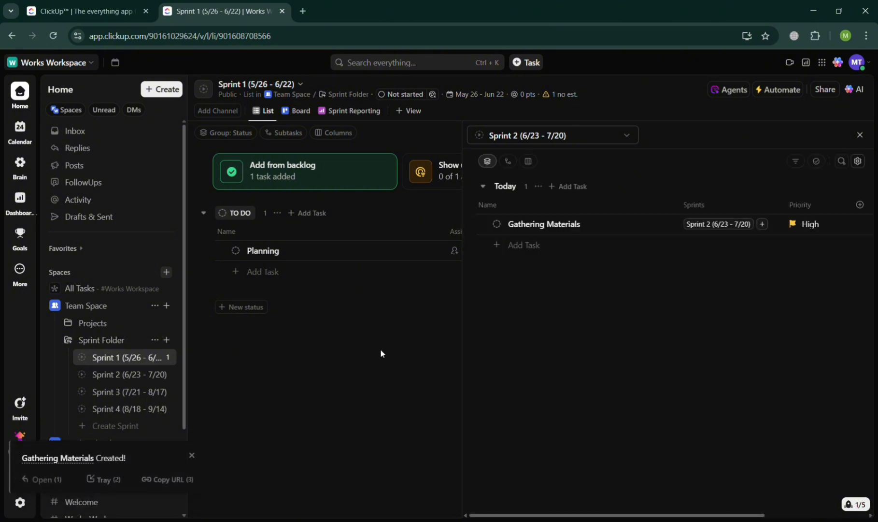
left_click(860, 135)
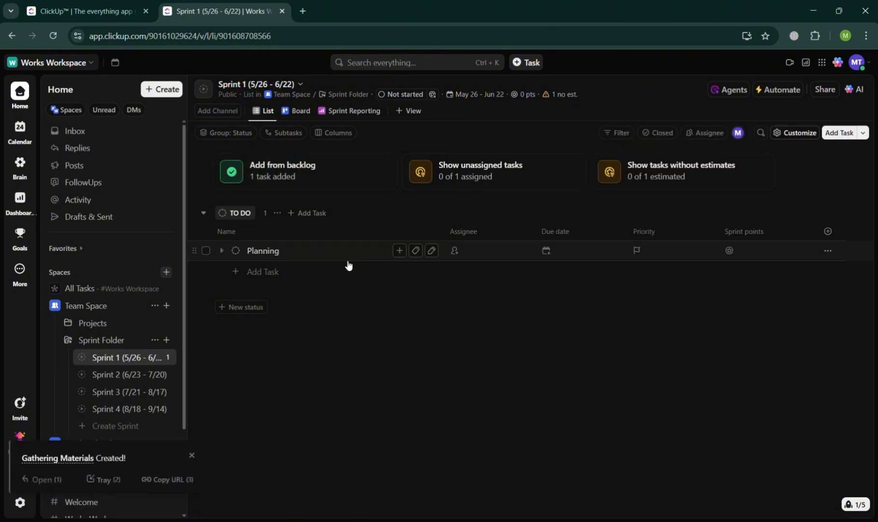
Add a task named "Implementing the Project" to the TO DO group of Sprint 4
left_click(111, 410)
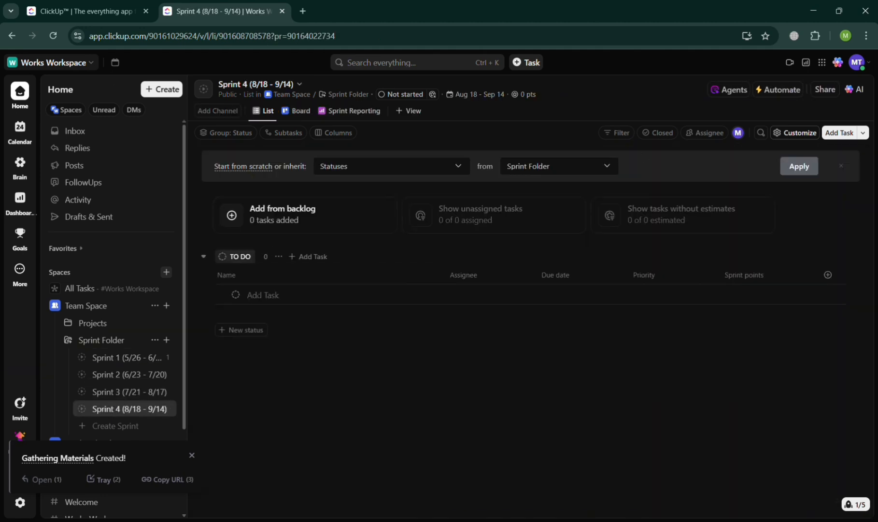
left_click(263, 295)
type("Imp")
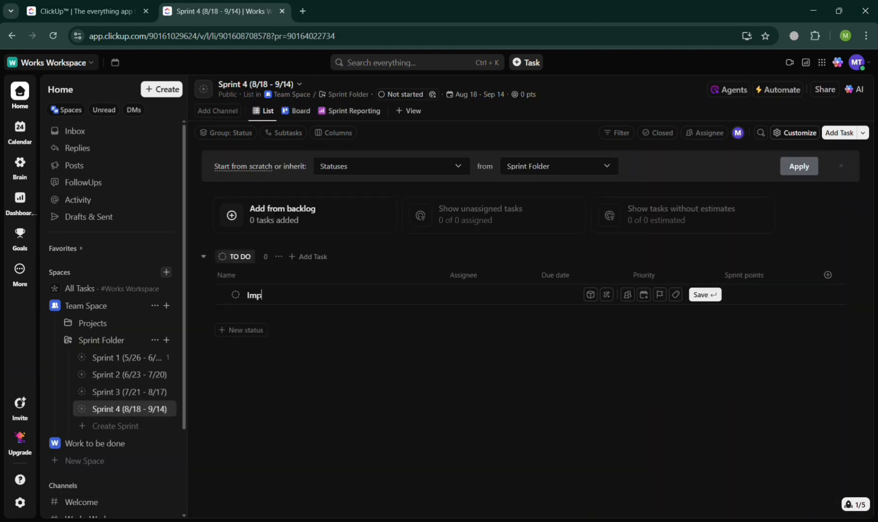
type("lementing the Project")
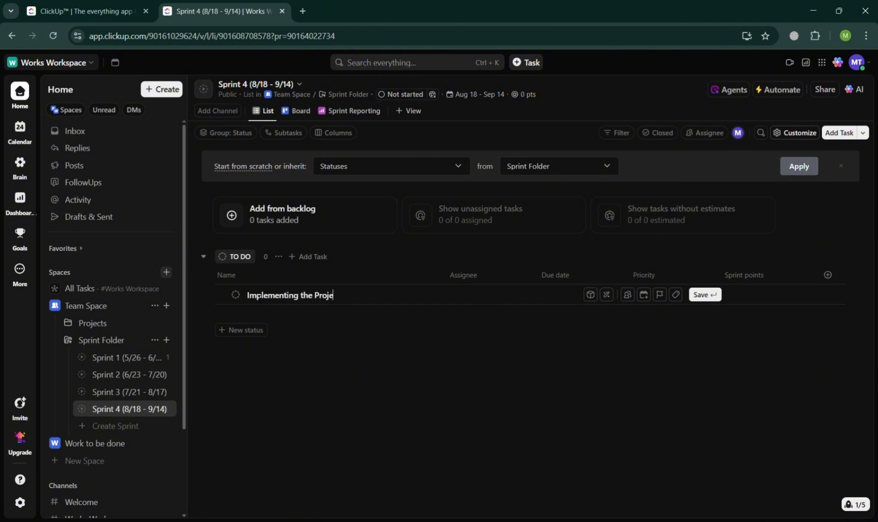
left_click(315, 223)
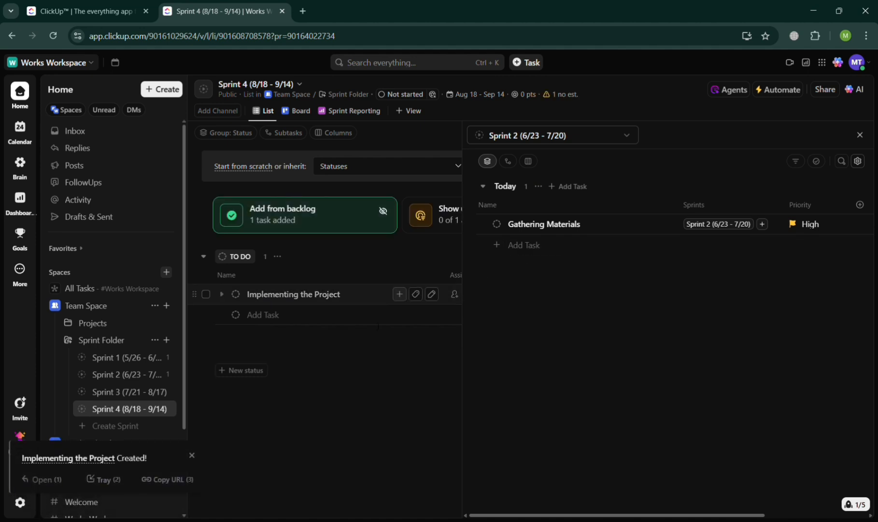
left_click(498, 246)
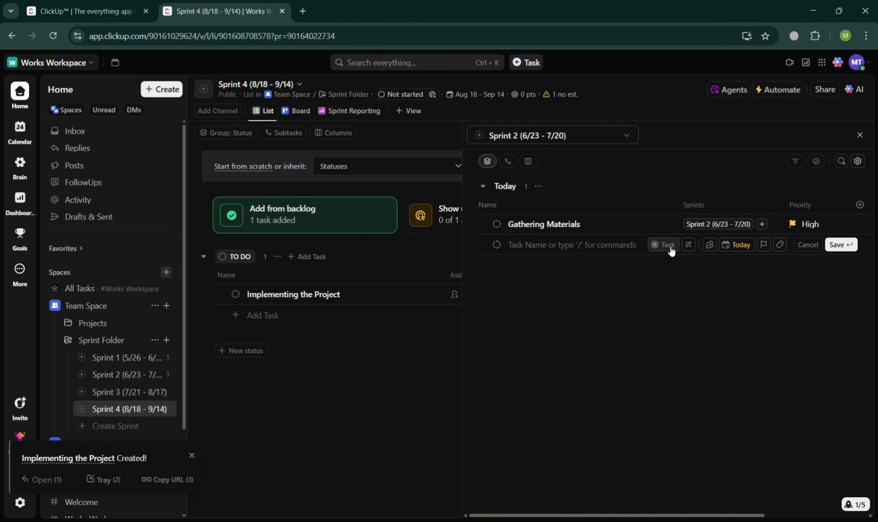
left_click(583, 134)
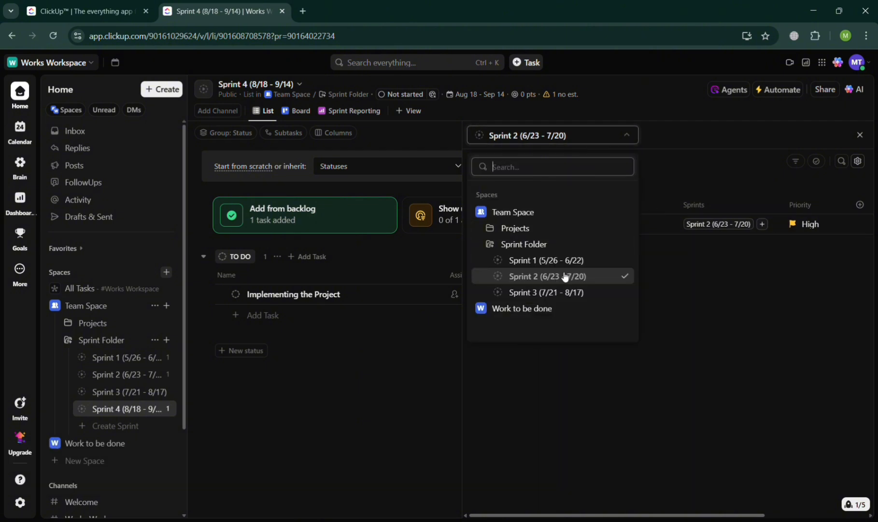
left_click(407, 319)
left_click(407, 320)
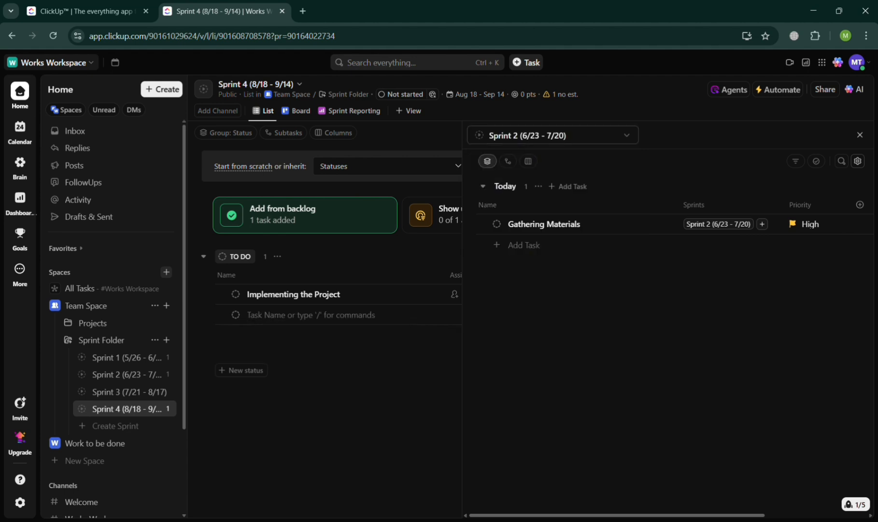
left_click(859, 135)
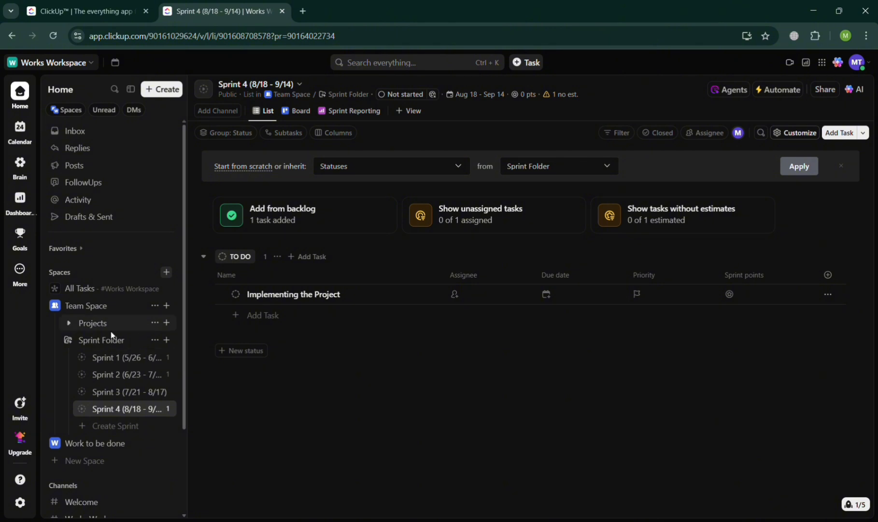
Examine the sharing options of Sprint 1 and the item types and fields offered when adding a task there
left_click(109, 358)
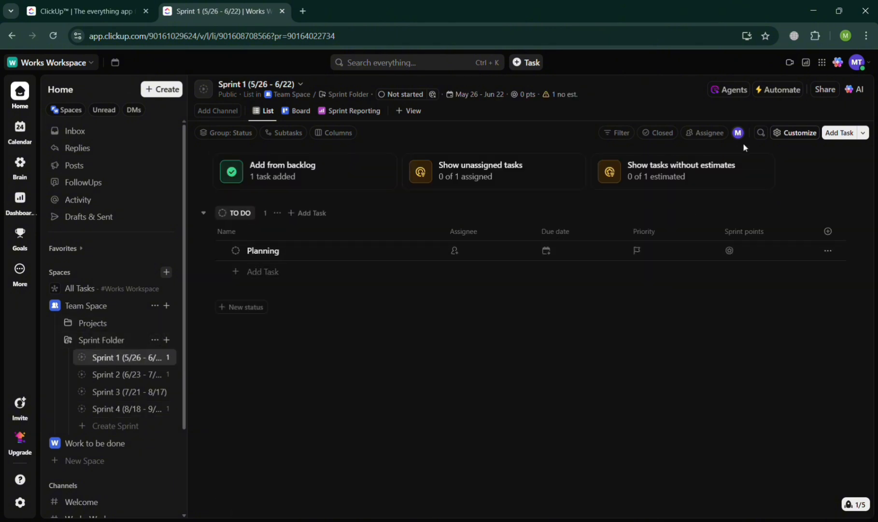
left_click(826, 92)
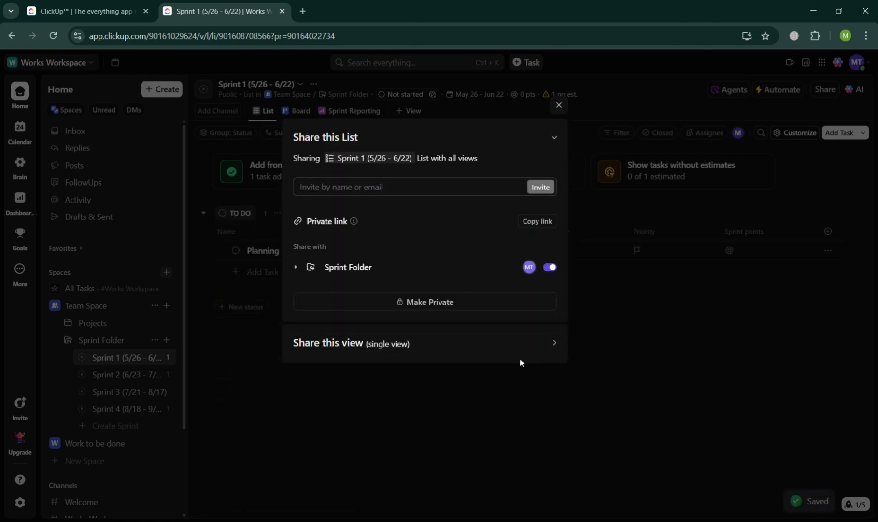
left_click(559, 107)
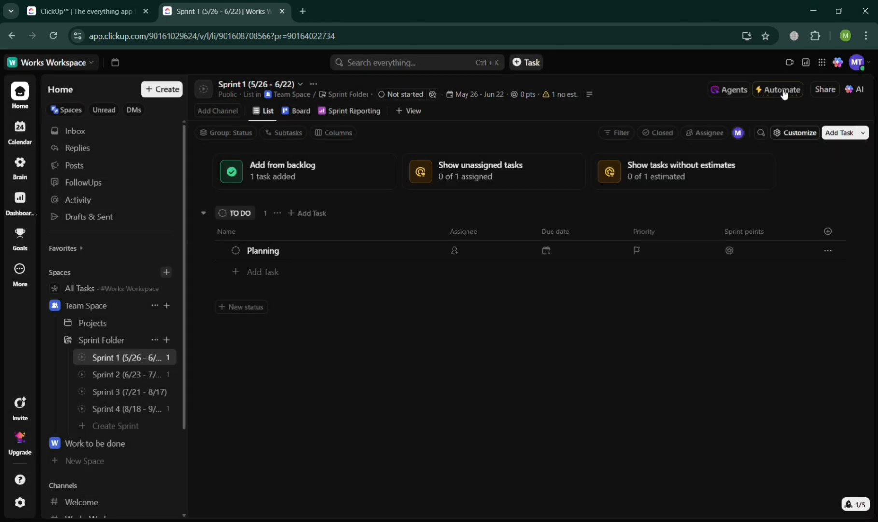
left_click(839, 135)
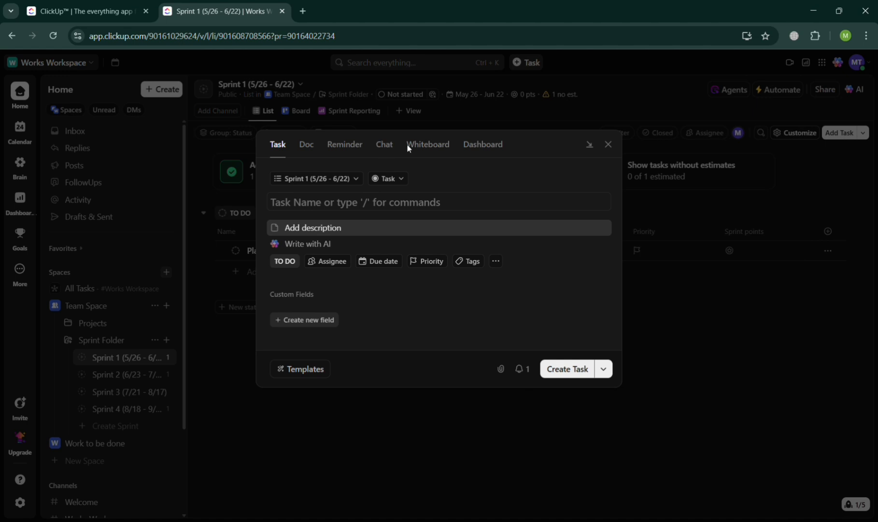
left_click(609, 146)
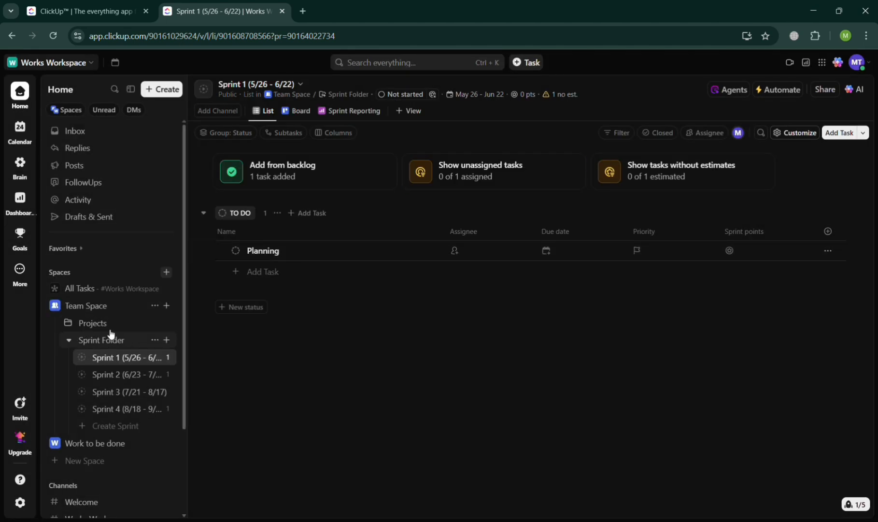
Open the overview of Team Space
left_click(108, 307)
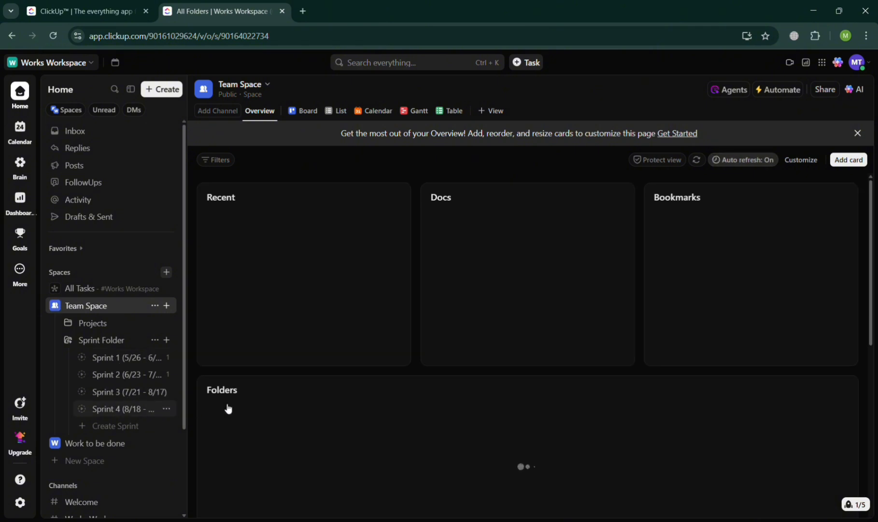